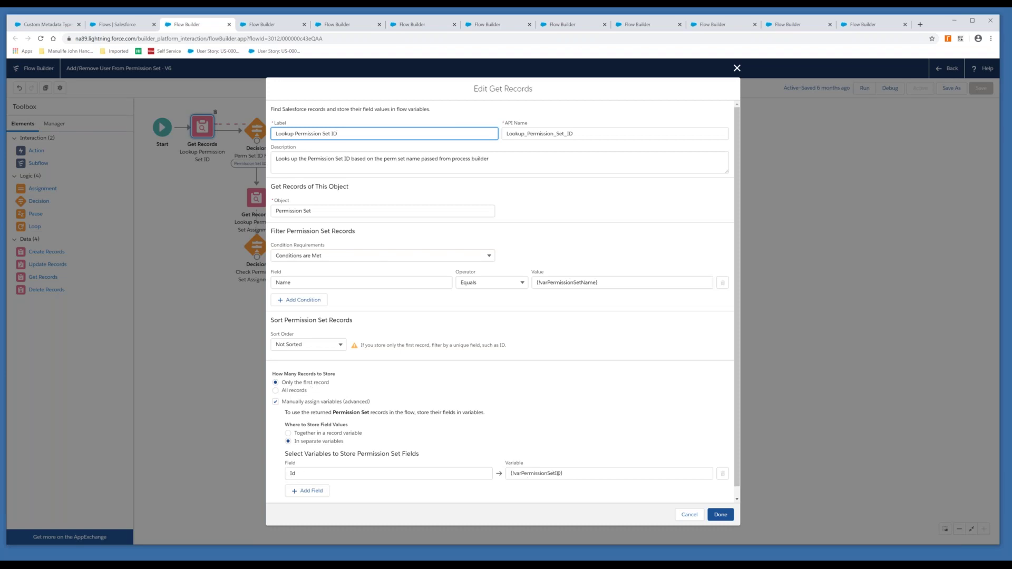
# Close the Lookup Permission Set ID settings and enlarge the browser page zoom to 150%.
pyautogui.click(719, 515)
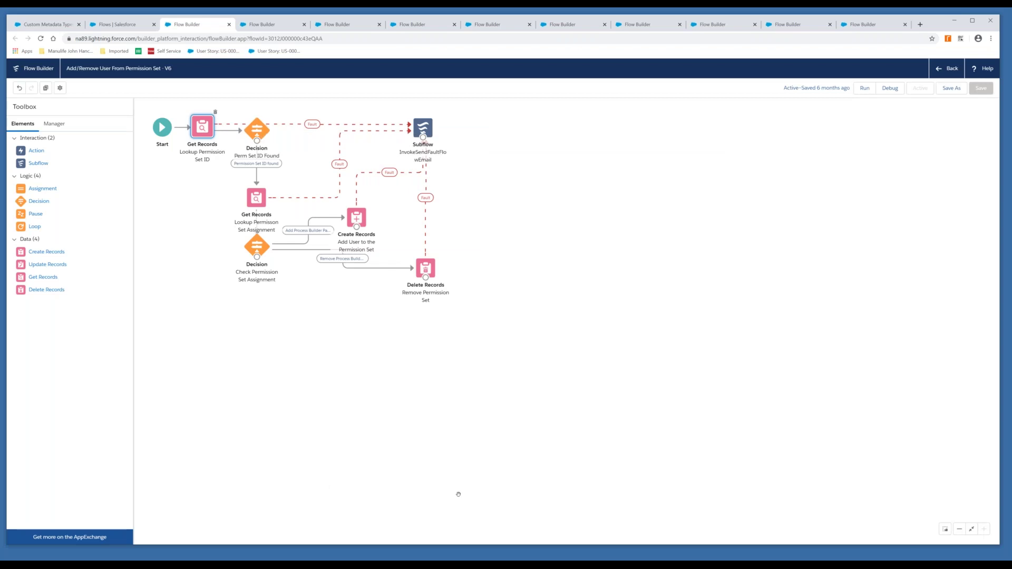
pyautogui.click(991, 38)
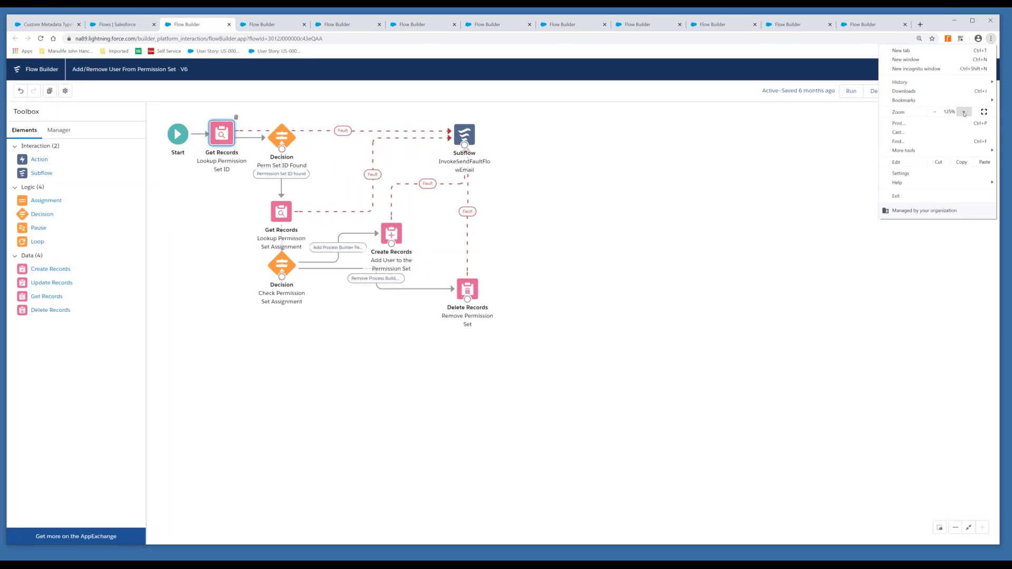
pyautogui.click(965, 112)
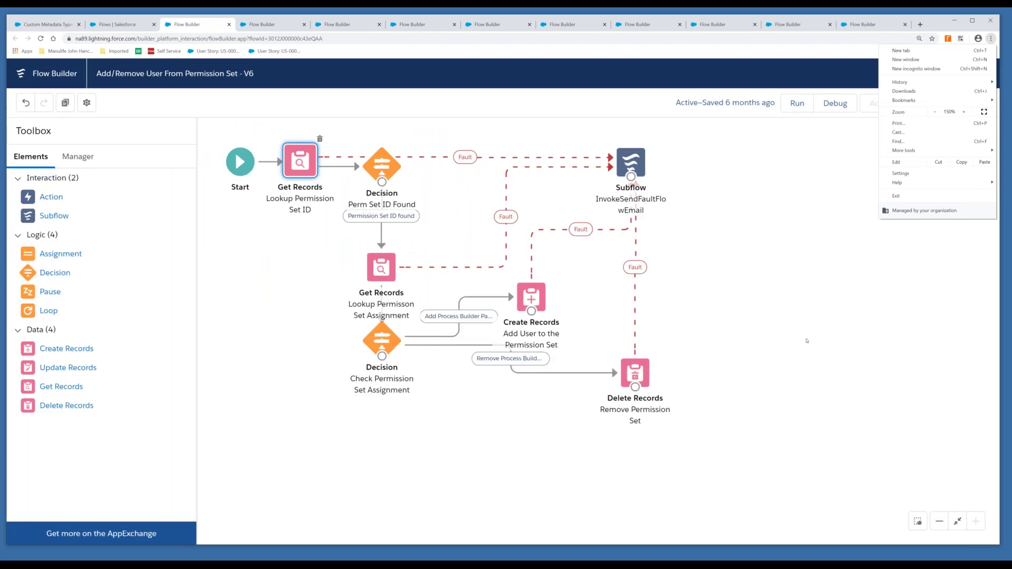
pyautogui.click(719, 312)
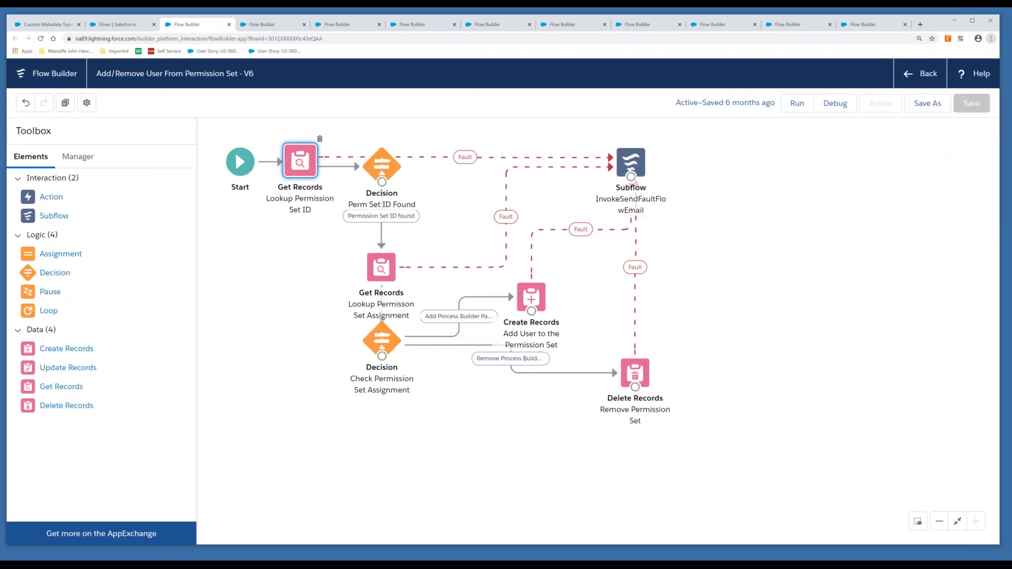
# Review the outcome conditions of the Perm Set ID Found decision, then close its settings.
pyautogui.click(385, 167)
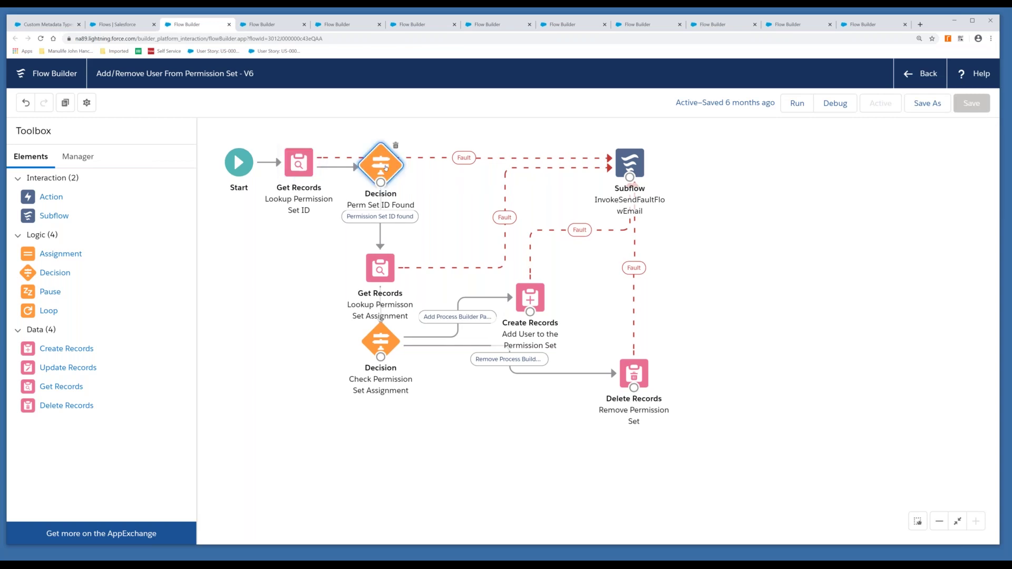
pyautogui.doubleClick(385, 167)
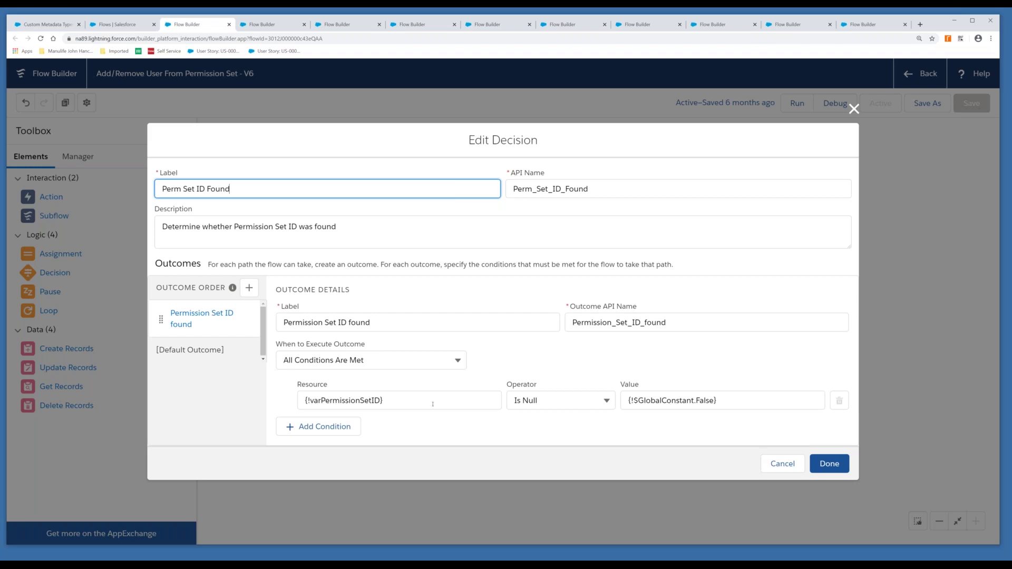
pyautogui.click(754, 456)
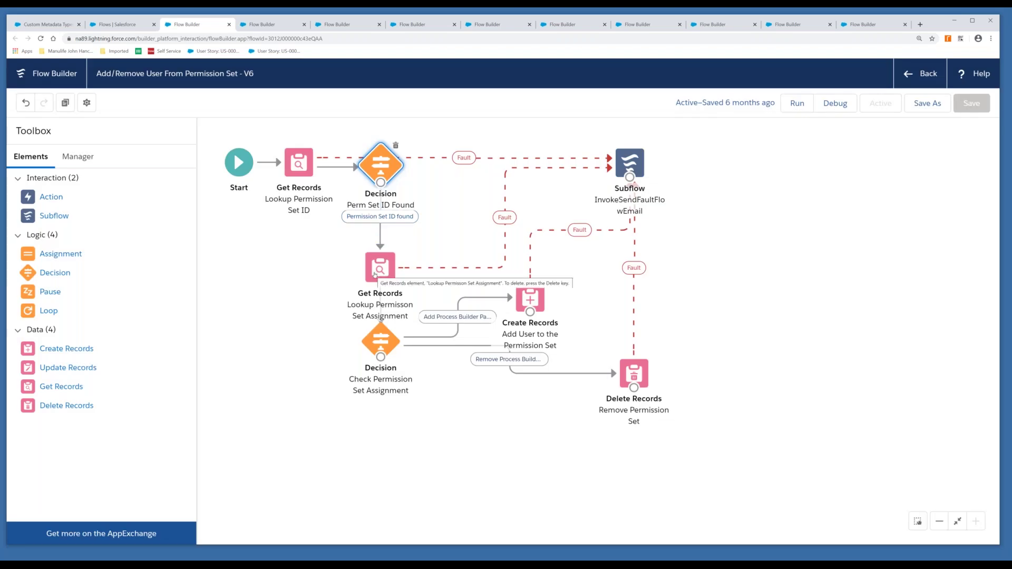
# Review the filter conditions and stored variables of the Lookup Permisson Set Assignment element, then close it.
pyautogui.click(374, 275)
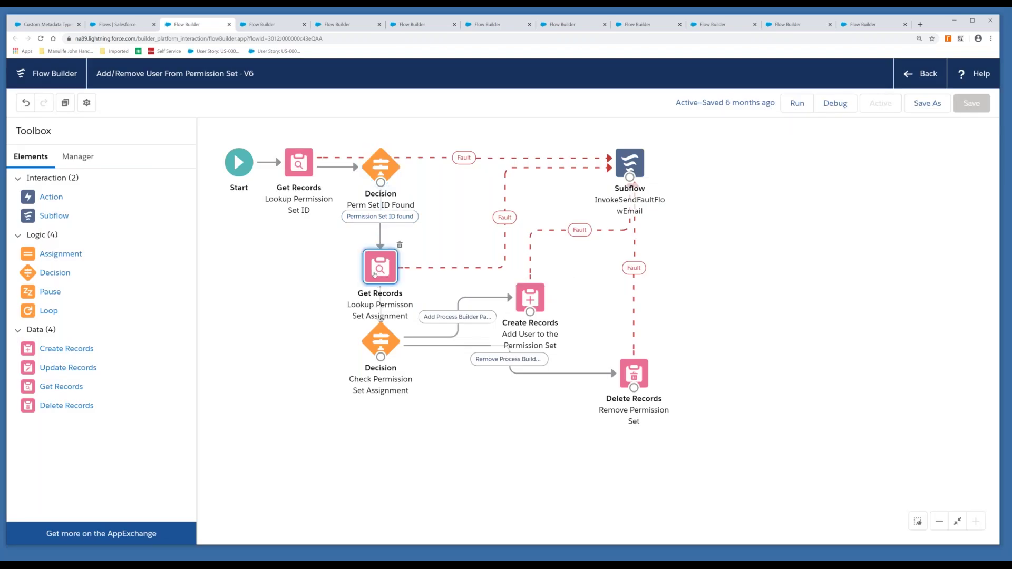
pyautogui.doubleClick(375, 275)
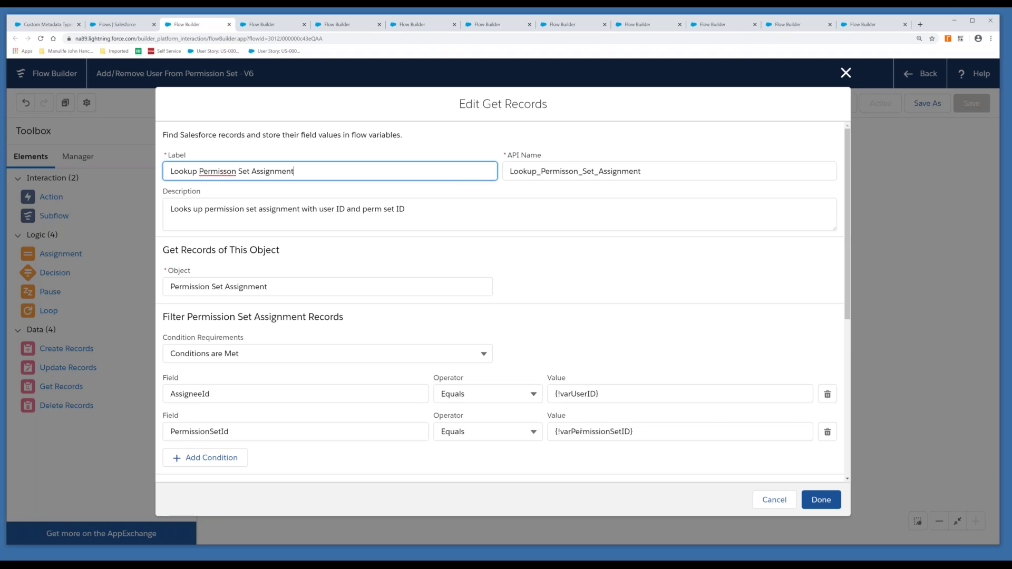
pyautogui.click(816, 500)
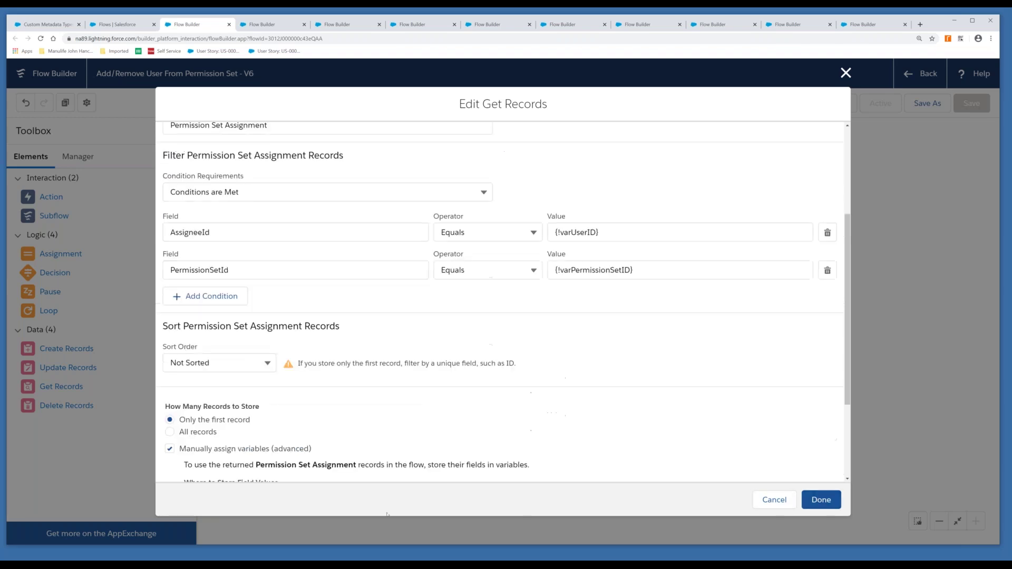
pyautogui.scroll(-3, 339, 442)
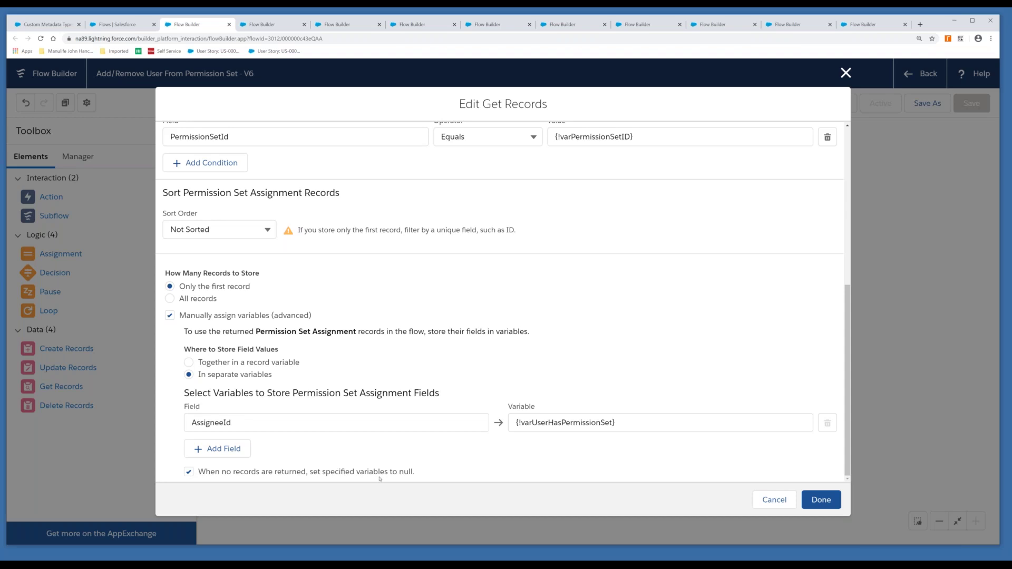
pyautogui.click(811, 504)
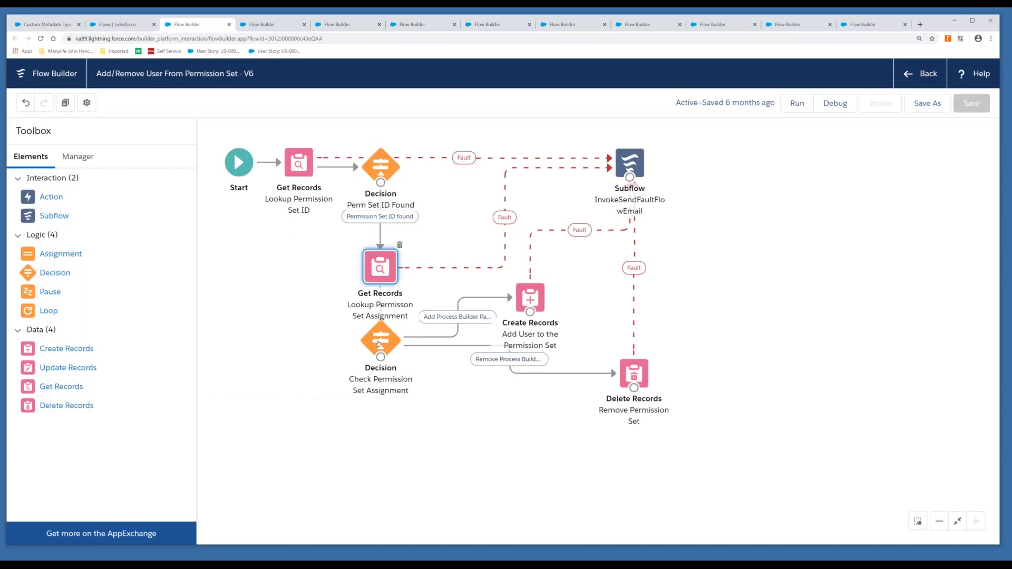
# Review the add and remove outcomes of the Check Permission Set Assignment decision, then close its settings.
pyautogui.click(378, 343)
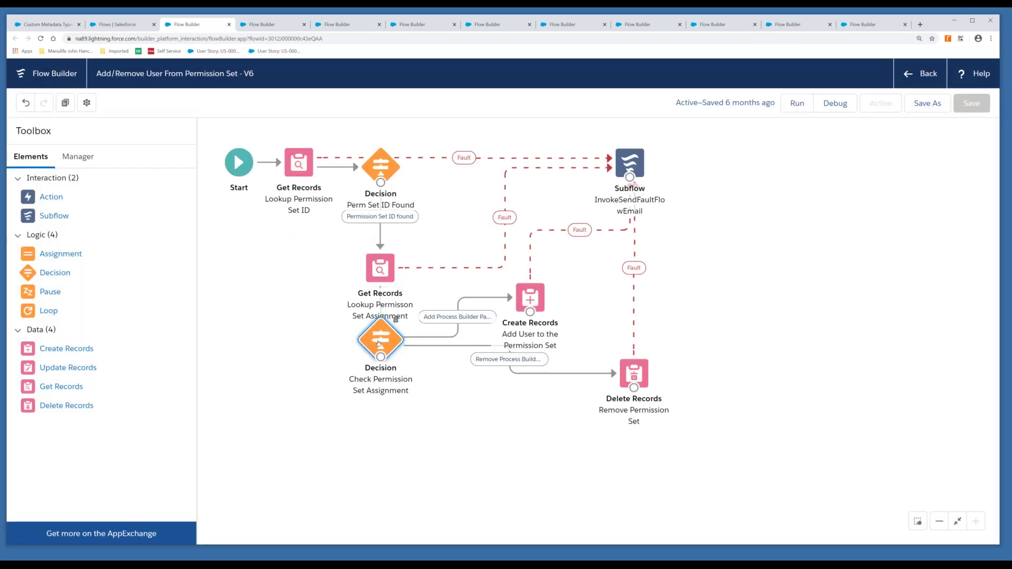
pyautogui.doubleClick(378, 343)
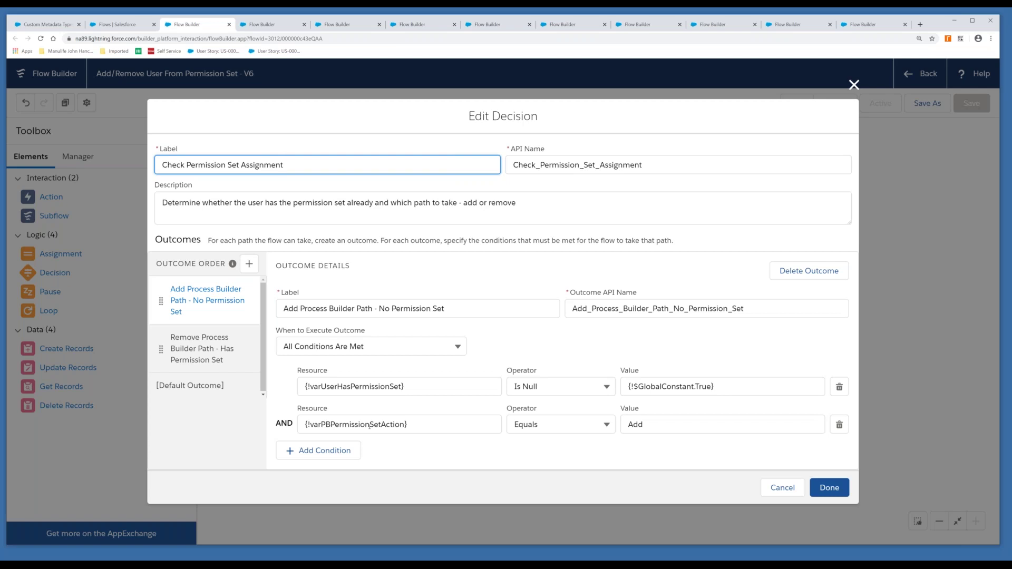
pyautogui.click(228, 353)
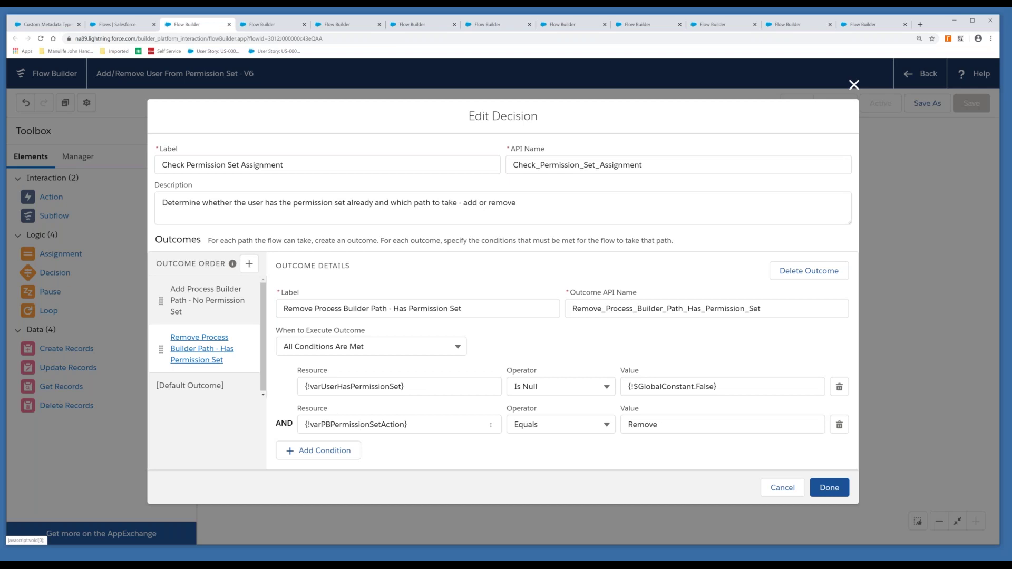
pyautogui.click(773, 487)
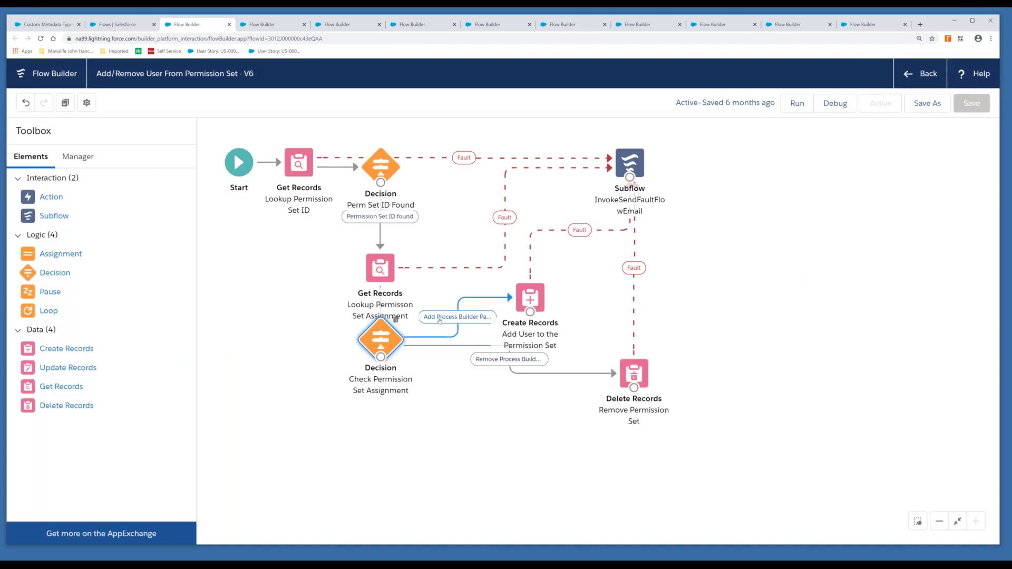
# Review the field values in the Add User to the Permission Set create element, then close it without changes.
pyautogui.click(531, 299)
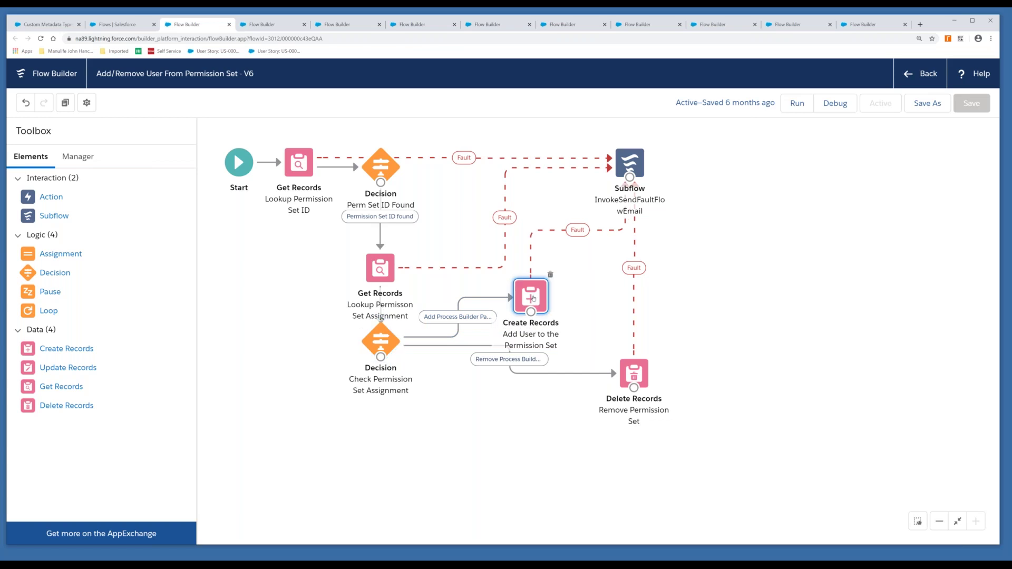
pyautogui.doubleClick(533, 299)
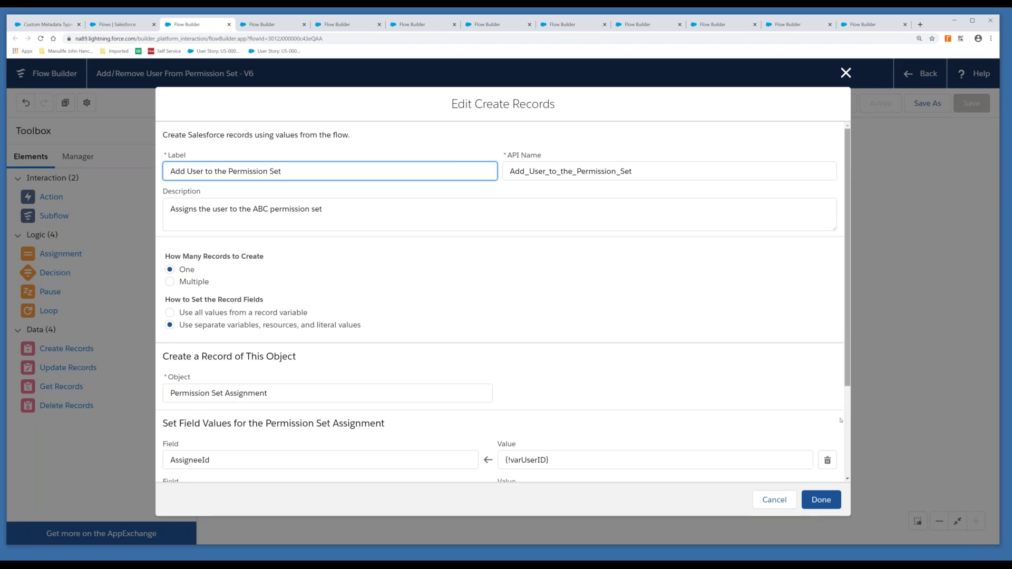
pyautogui.scroll(-3, 841, 420)
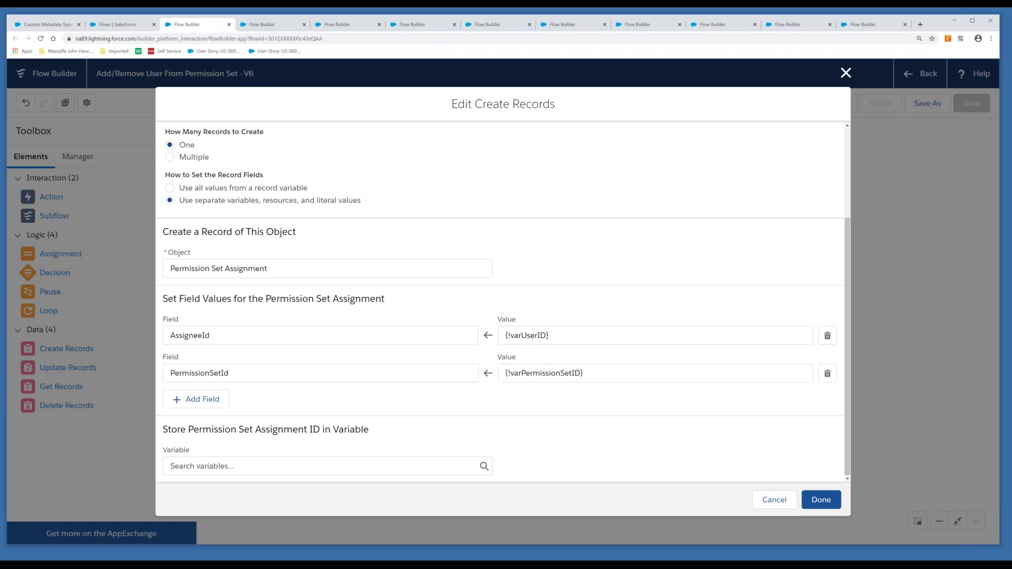
pyautogui.click(775, 500)
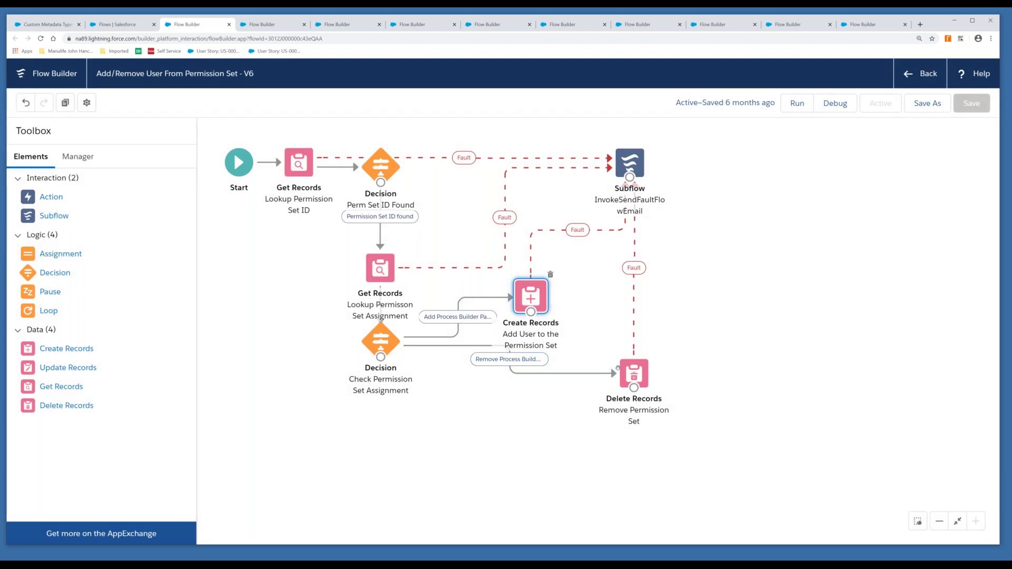
# Review the object and filter conditions of the Remove Permission Set delete element, then close it.
pyautogui.click(626, 374)
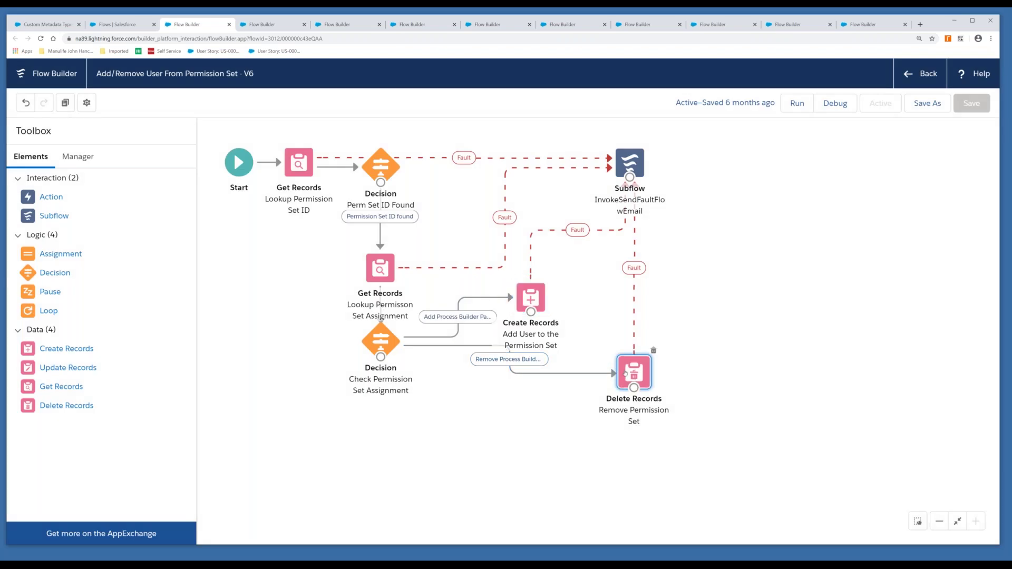
pyautogui.doubleClick(626, 375)
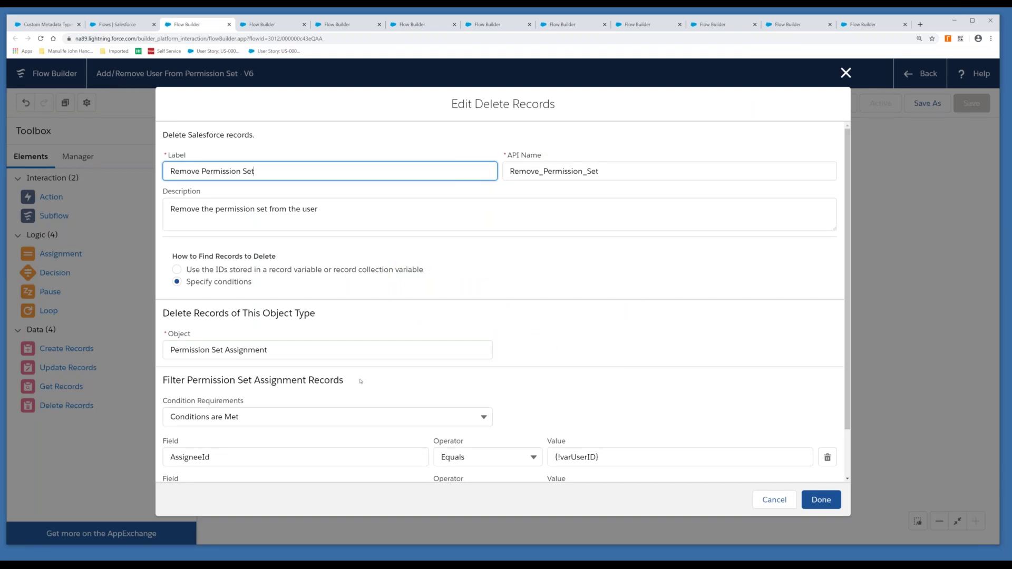
pyautogui.scroll(-1, 338, 361)
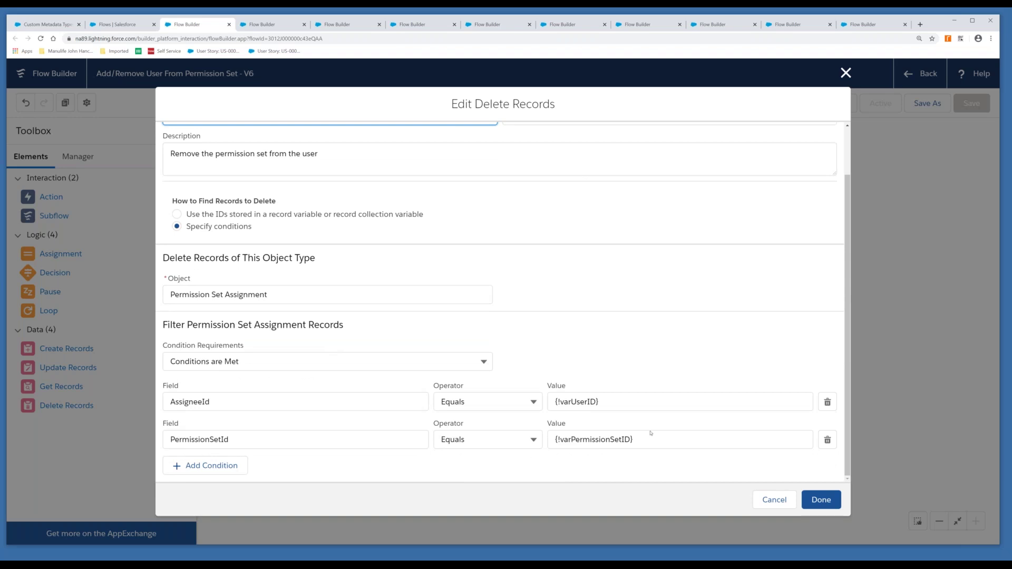
pyautogui.click(810, 501)
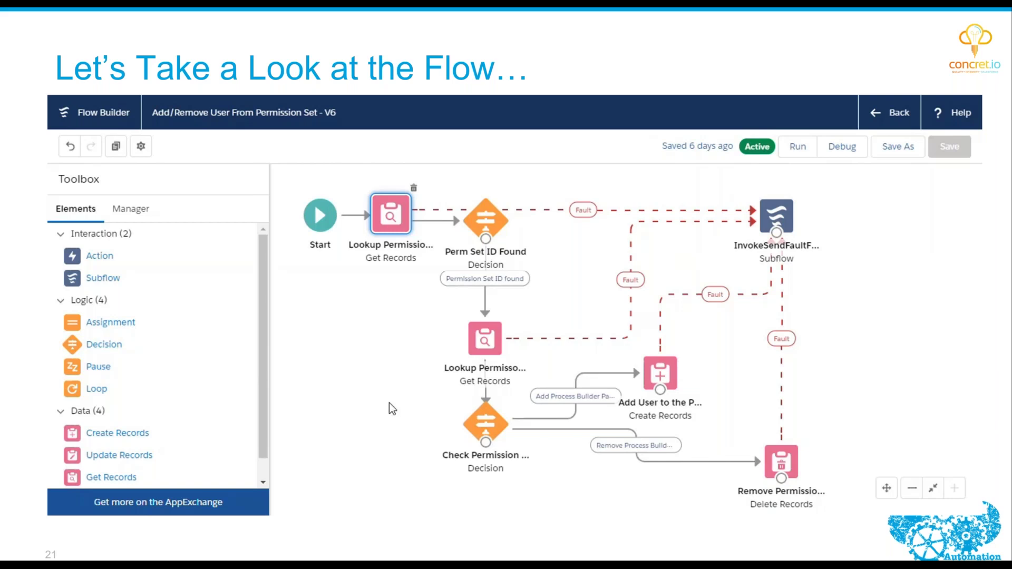
pyautogui.moveTo(485, 489)
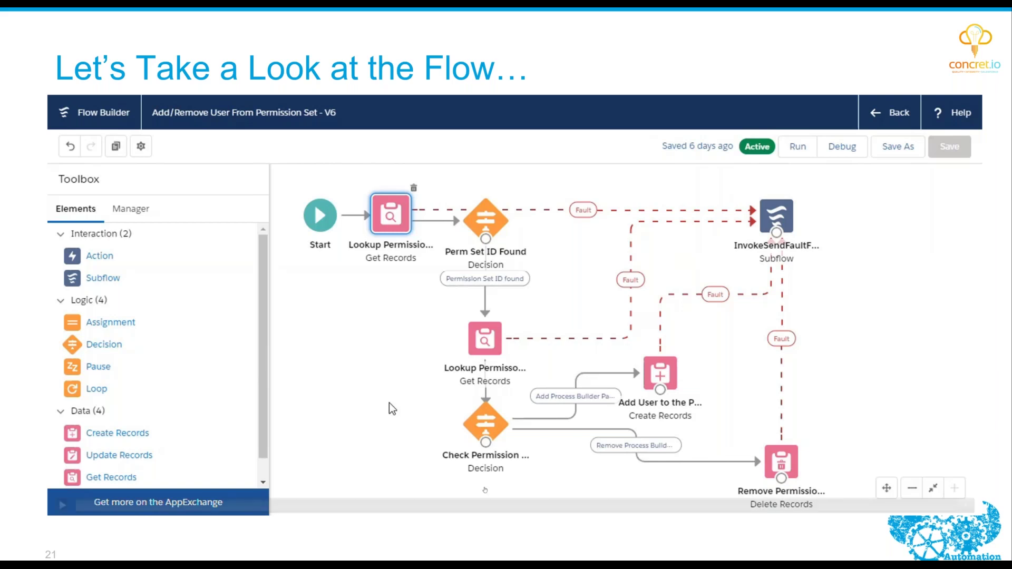
pyautogui.click(485, 490)
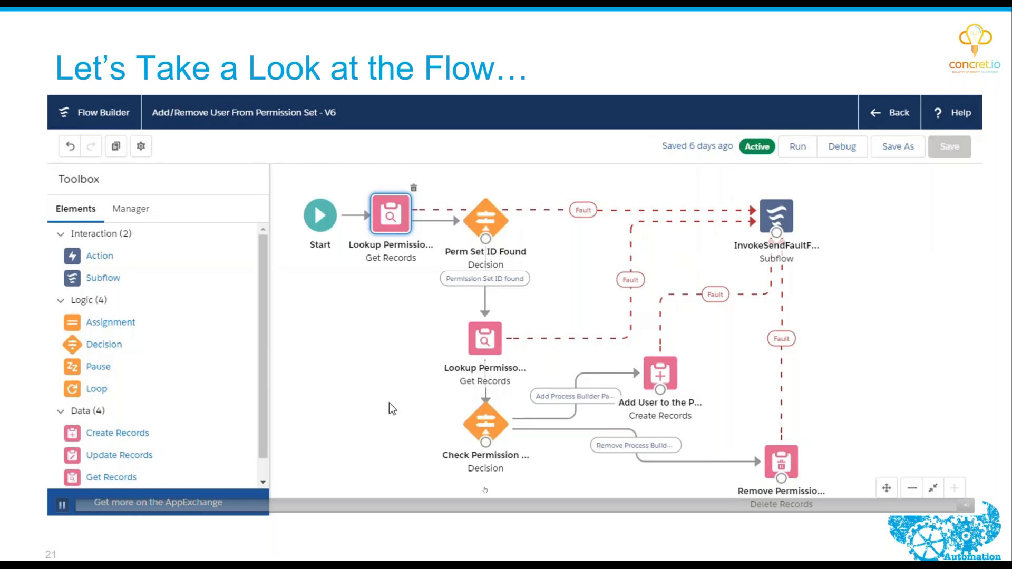
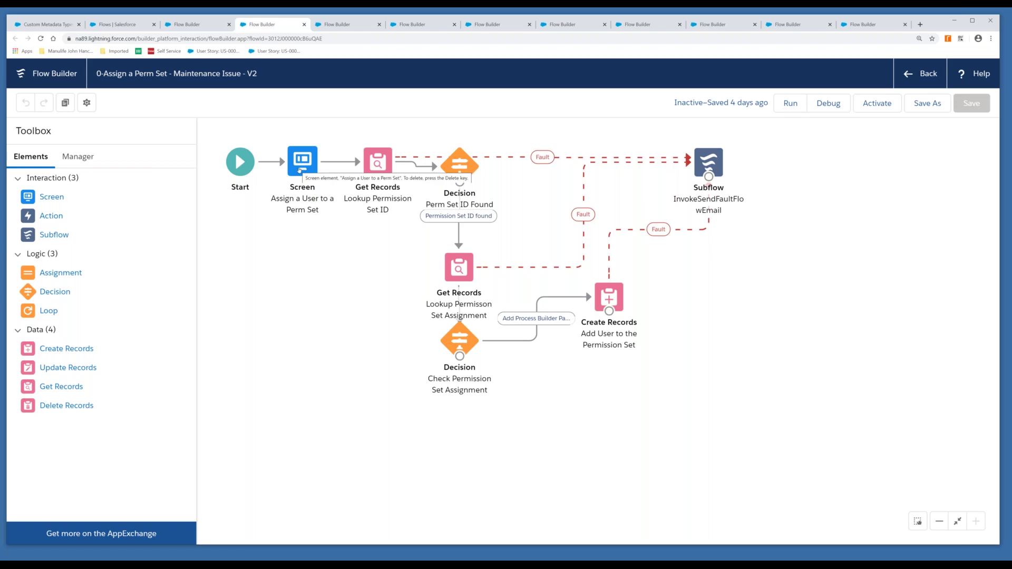
# Switch to the 0-Assign a Perm Set flow and open its Assign a User to a Perm Set screen element.
pyautogui.click(340, 25)
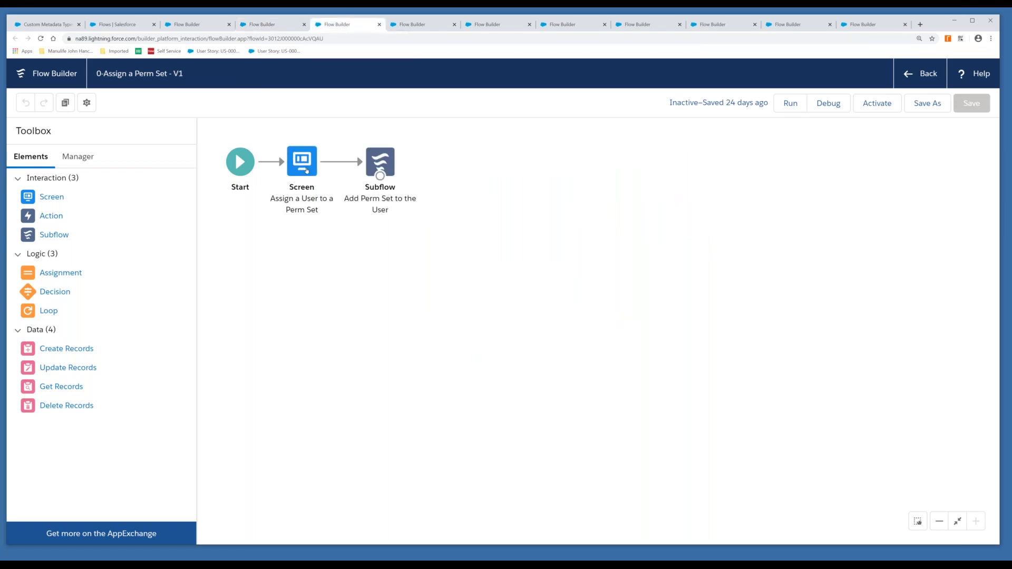
pyautogui.click(306, 170)
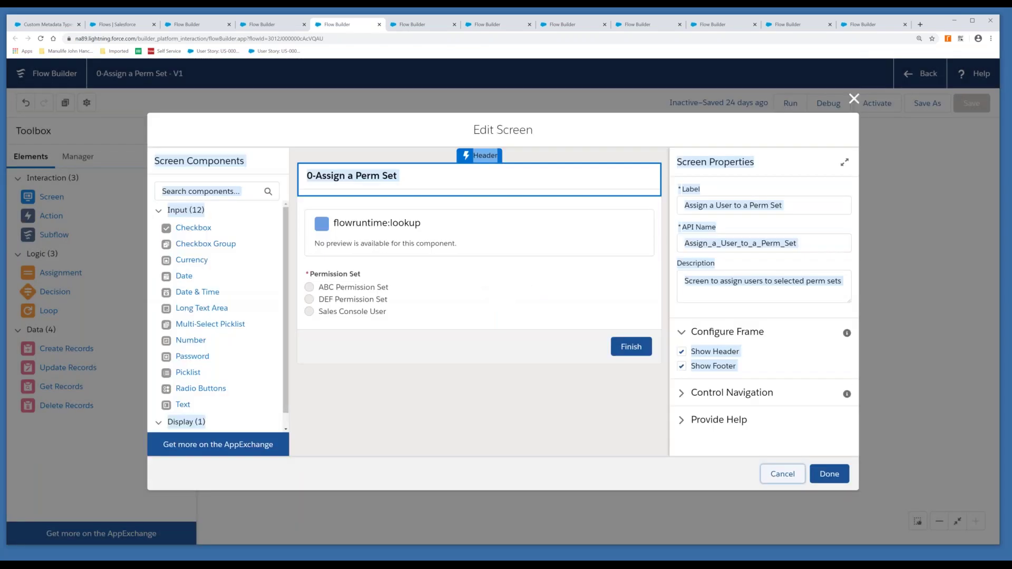
pyautogui.click(567, 191)
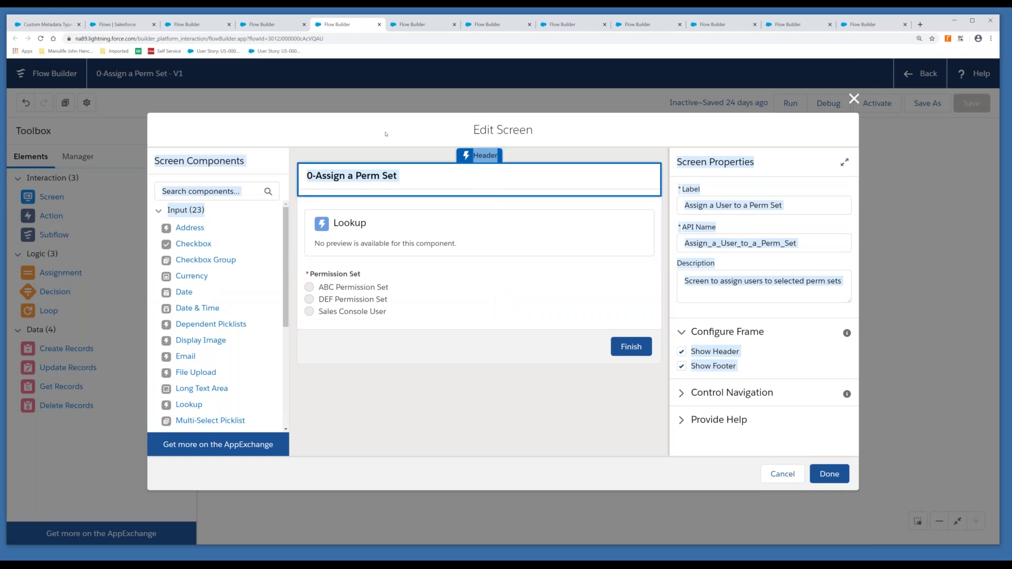
# Review the settings of the User lookup component on the screen, including its stored output variables.
pyautogui.click(395, 242)
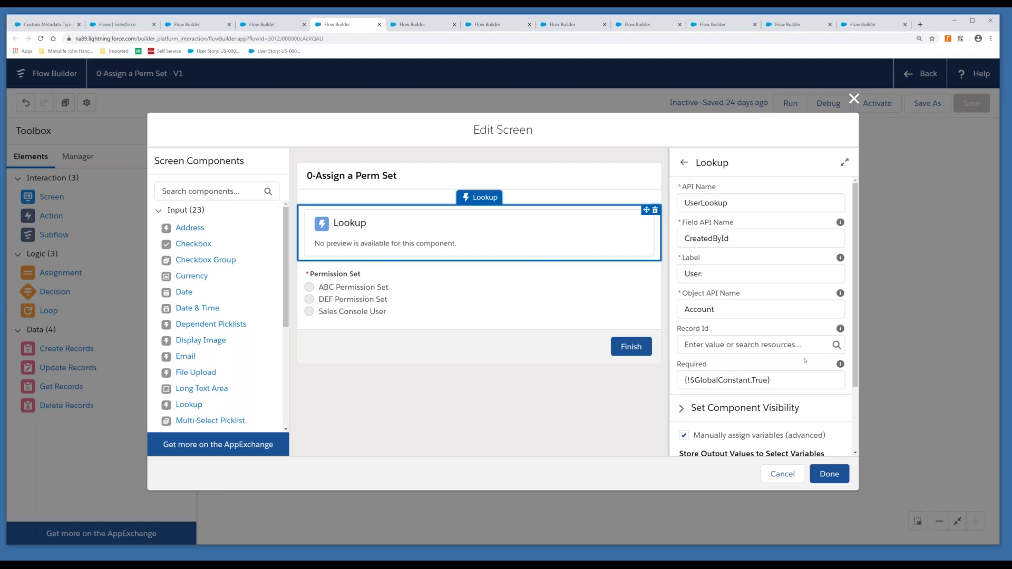
pyautogui.scroll(-2, 805, 361)
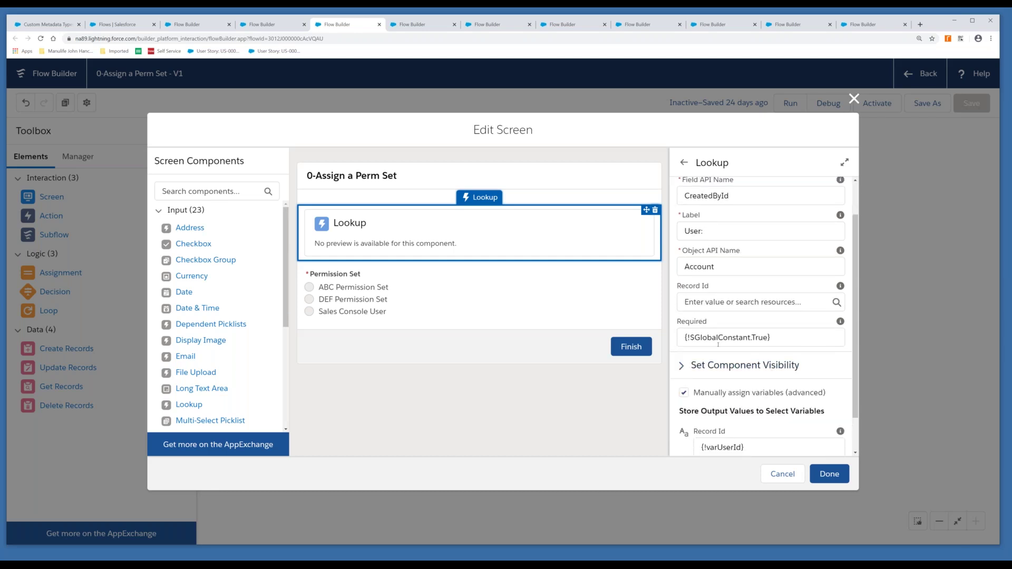
pyautogui.scroll(-1, 718, 345)
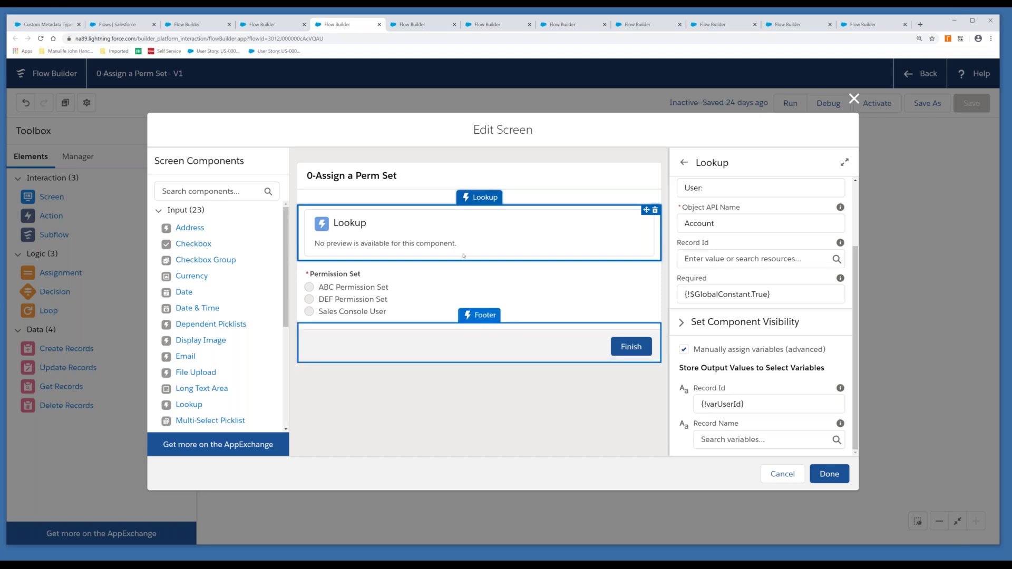
# Review the Permission Set radio buttons' data type and choices, then finish editing the screen.
pyautogui.click(456, 283)
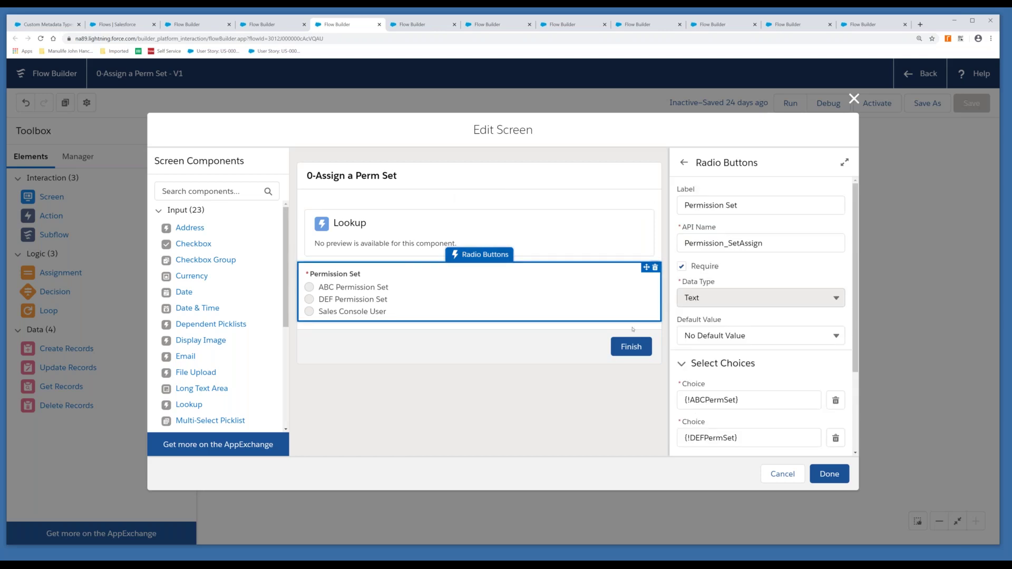
pyautogui.scroll(-1, 752, 440)
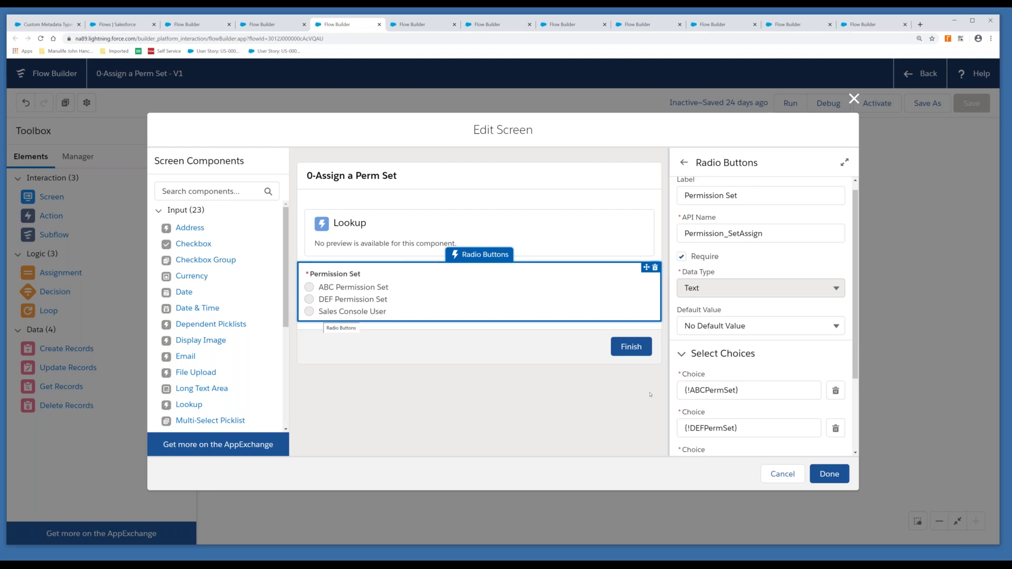
pyautogui.click(831, 474)
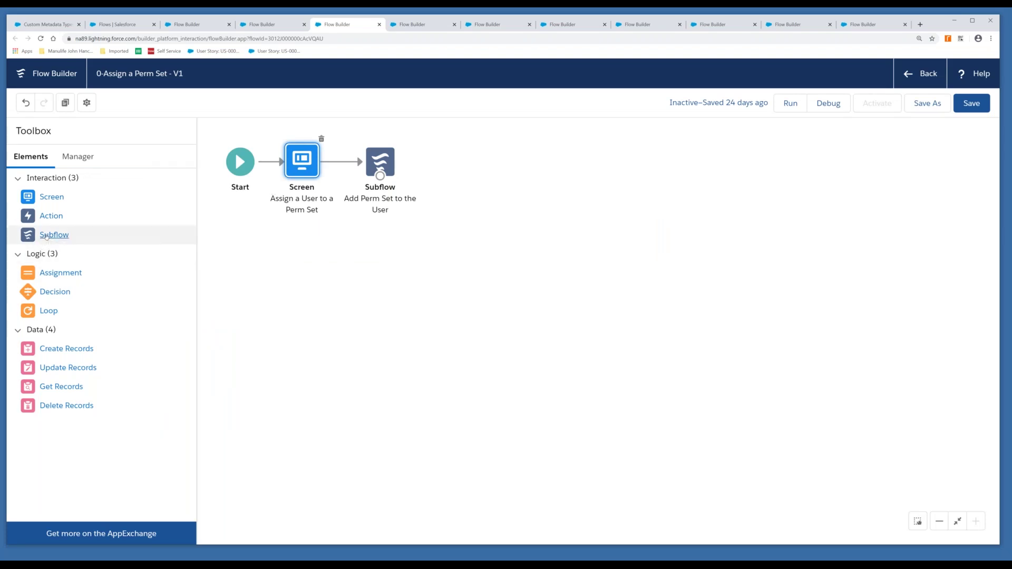
# Add a subflow element to the canvas that references the 0-Add/Remove User From Permission Set flow.
pyautogui.moveTo(46, 237); pyautogui.dragTo(334, 306)
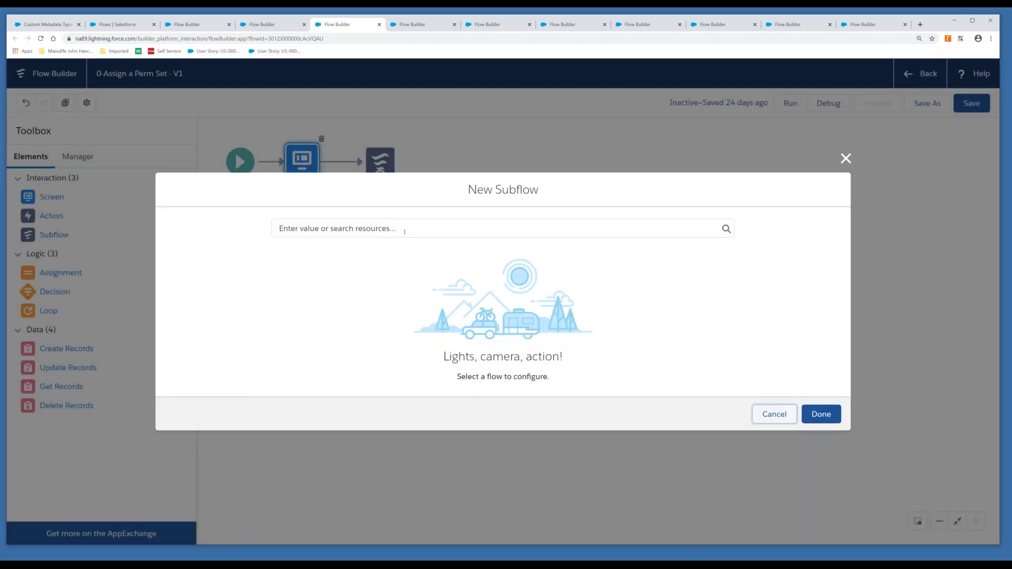
pyautogui.click(405, 232)
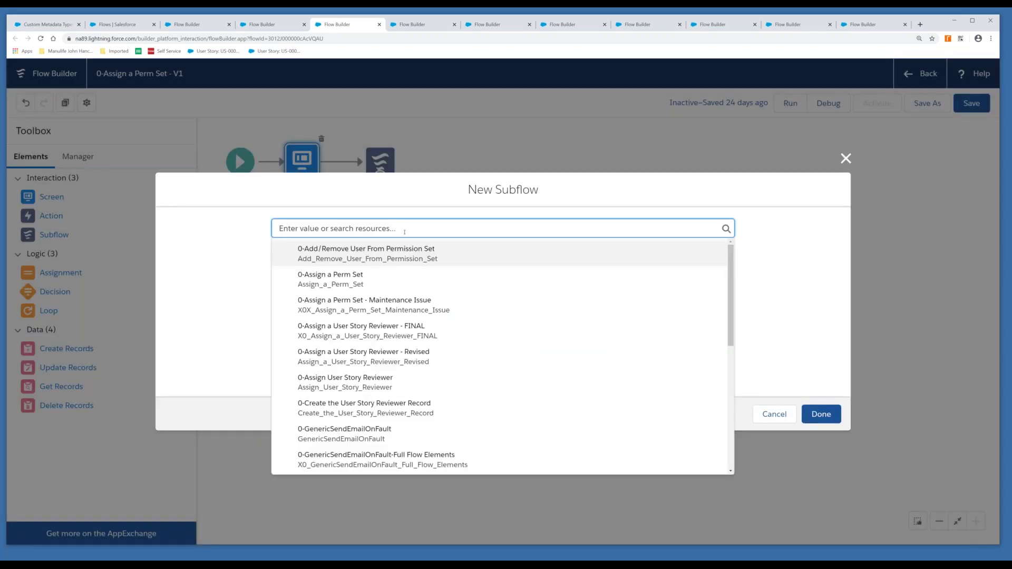
pyautogui.write('add')
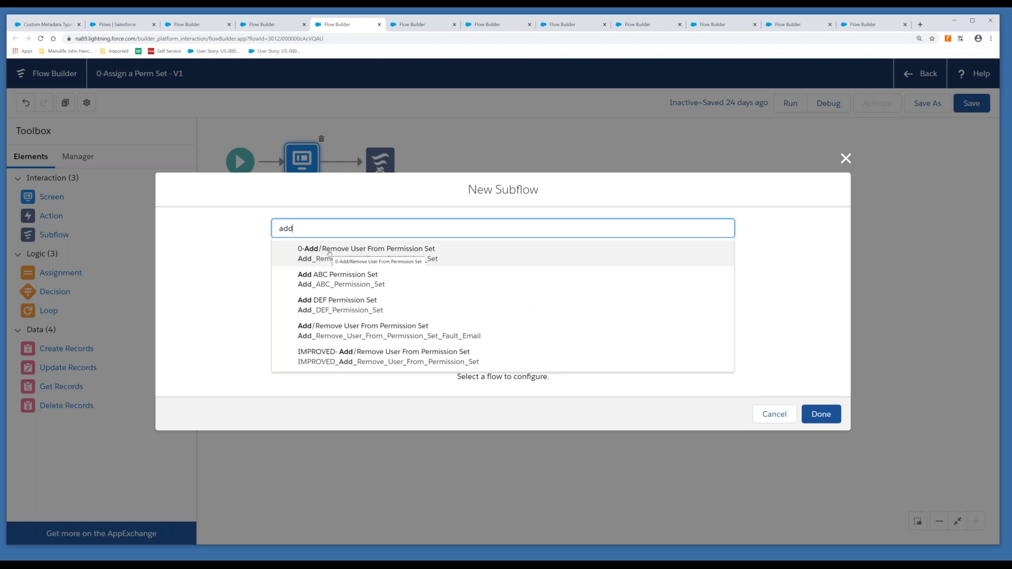
pyautogui.click(330, 253)
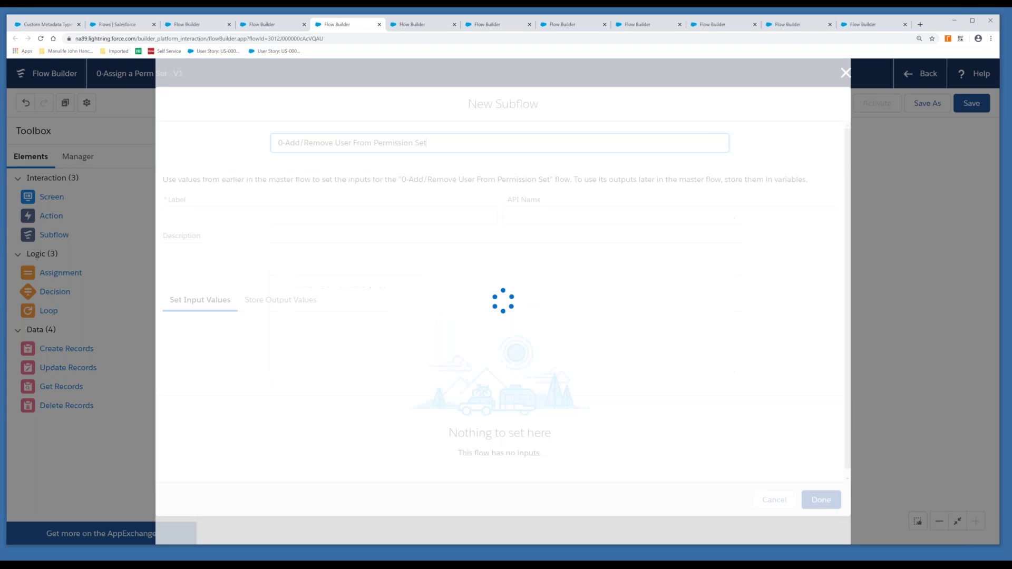
# Set both the label and the API name of the new subflow to test.
pyautogui.click(300, 222)
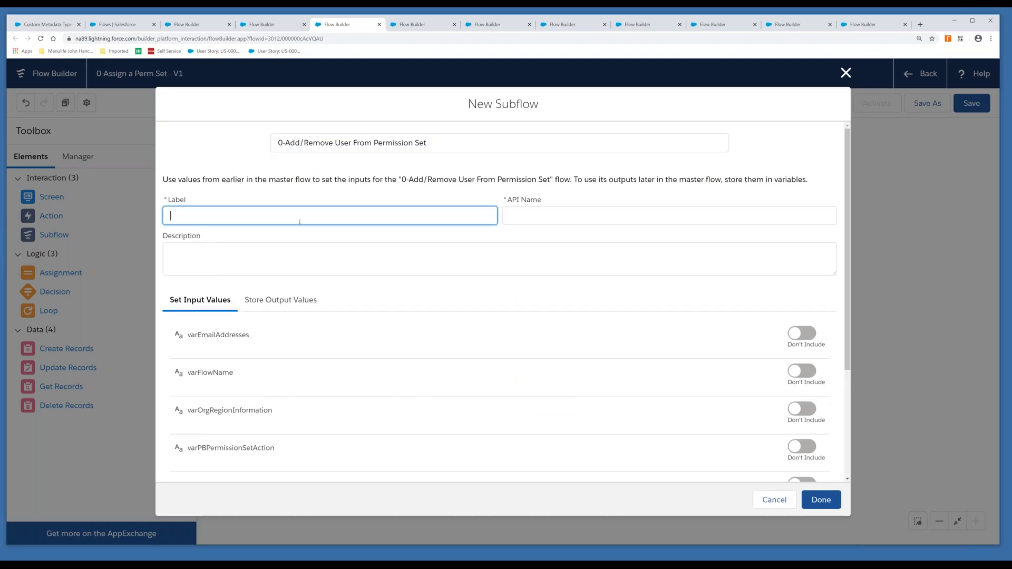
pyautogui.write('test')
pyautogui.click(538, 219)
pyautogui.write('test')
pyautogui.press('BackSpace')
pyautogui.press('BackSpace')
pyautogui.press('BackSpace')
pyautogui.press('BackSpace')
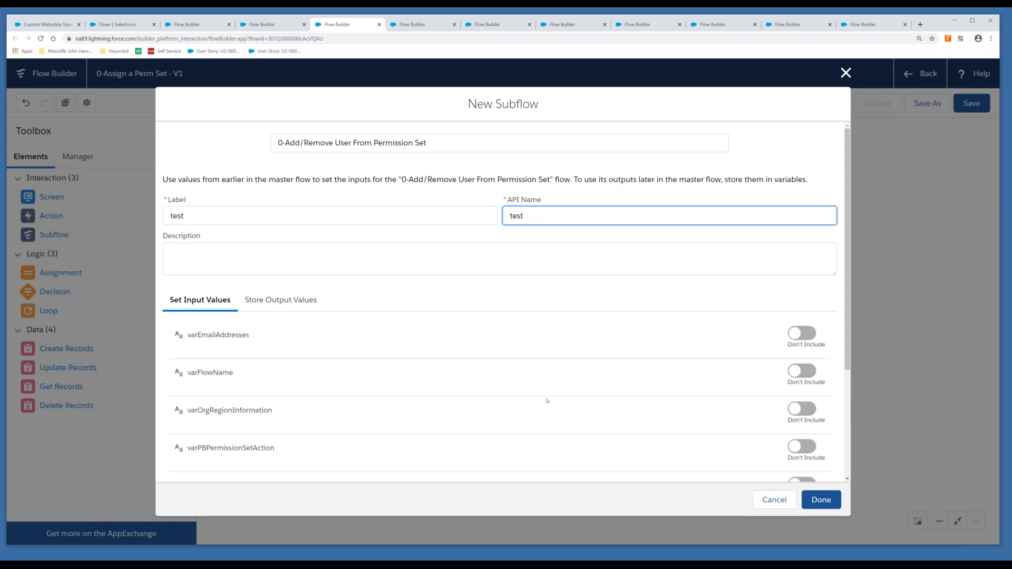
# Include the varPBPermissionSetAction input in the subflow and set its value to Add.
pyautogui.scroll(-2, 548, 400)
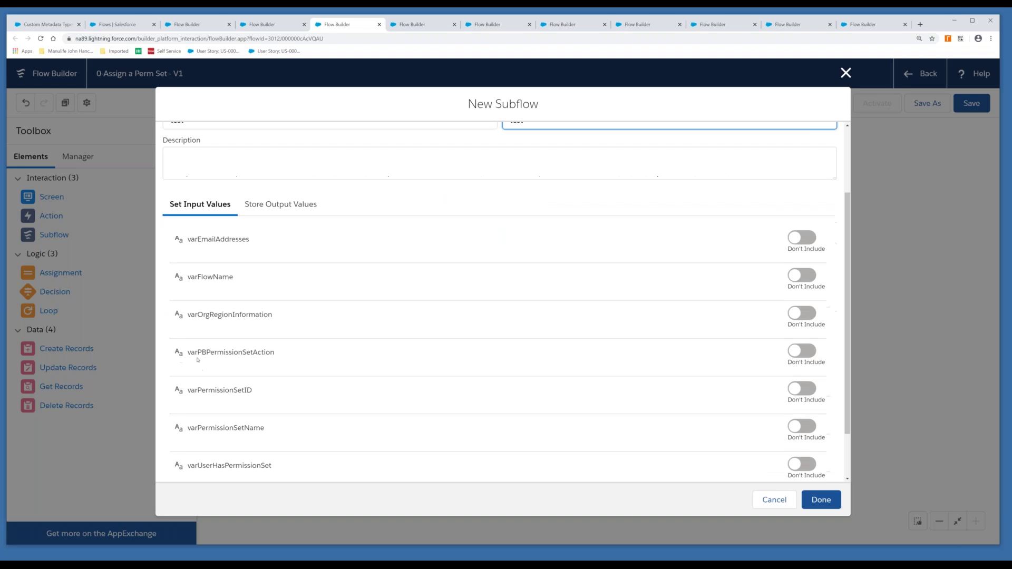
pyautogui.click(796, 351)
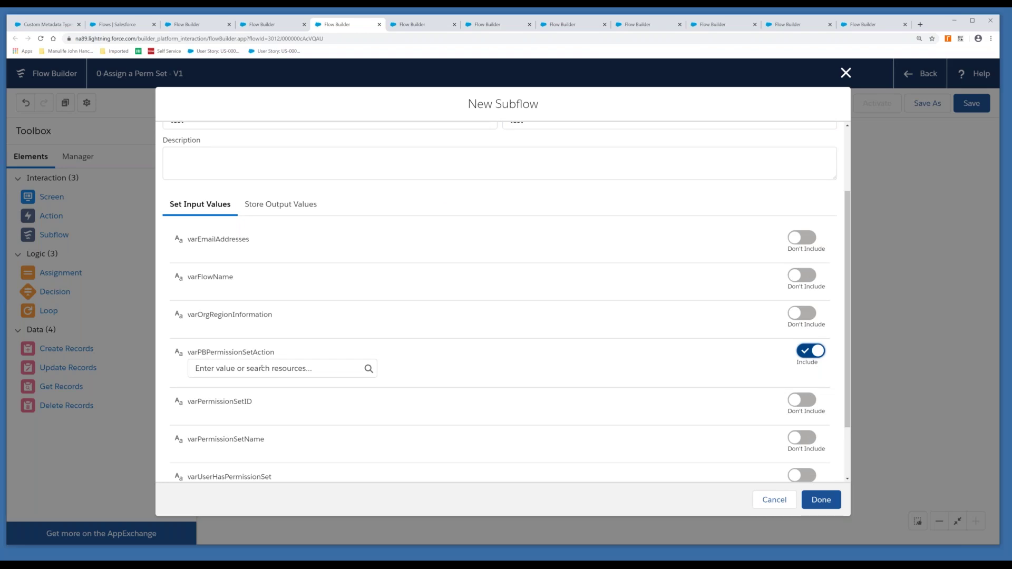
pyautogui.click(262, 368)
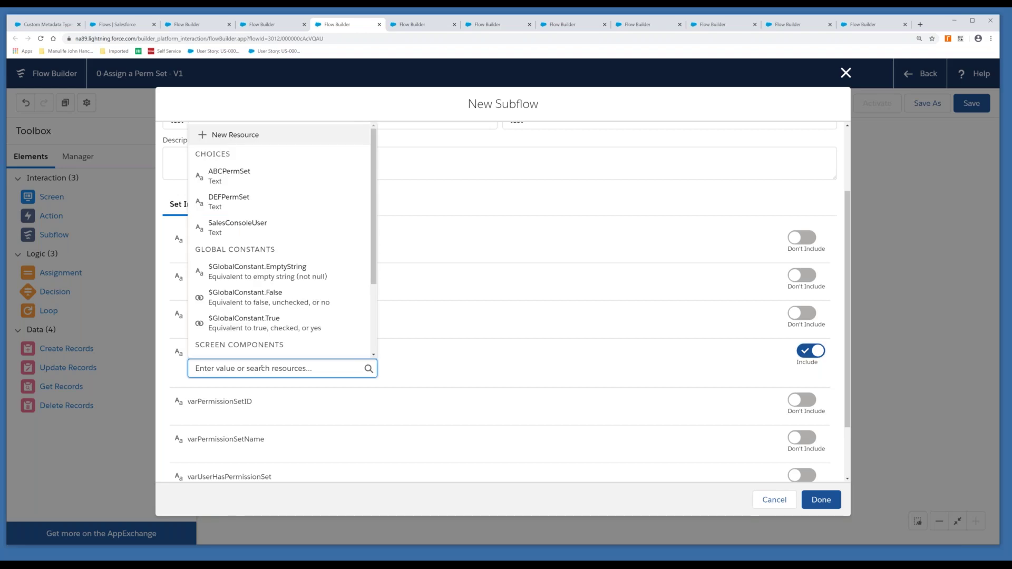
pyautogui.write('Addf')
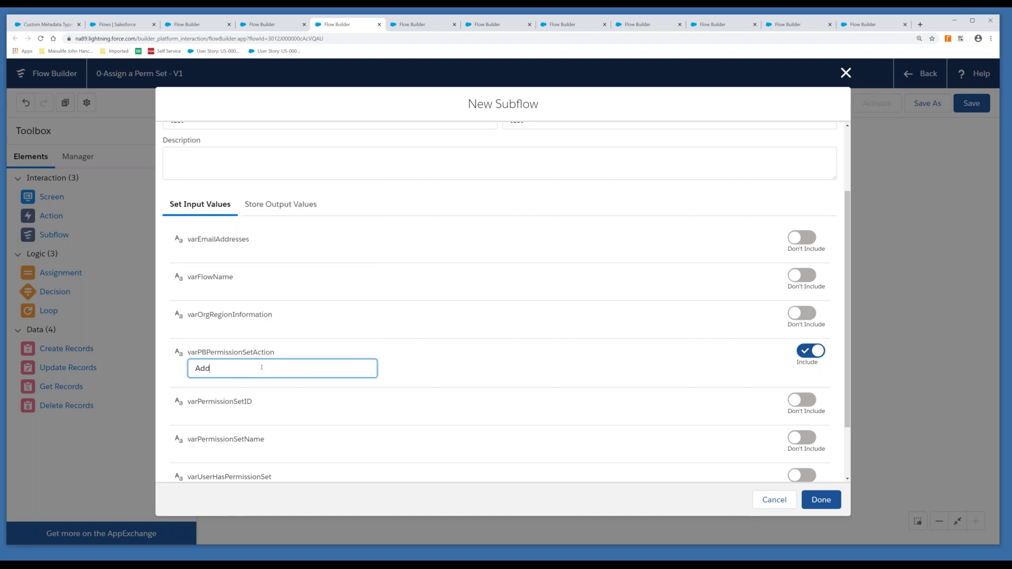
pyautogui.click(238, 393)
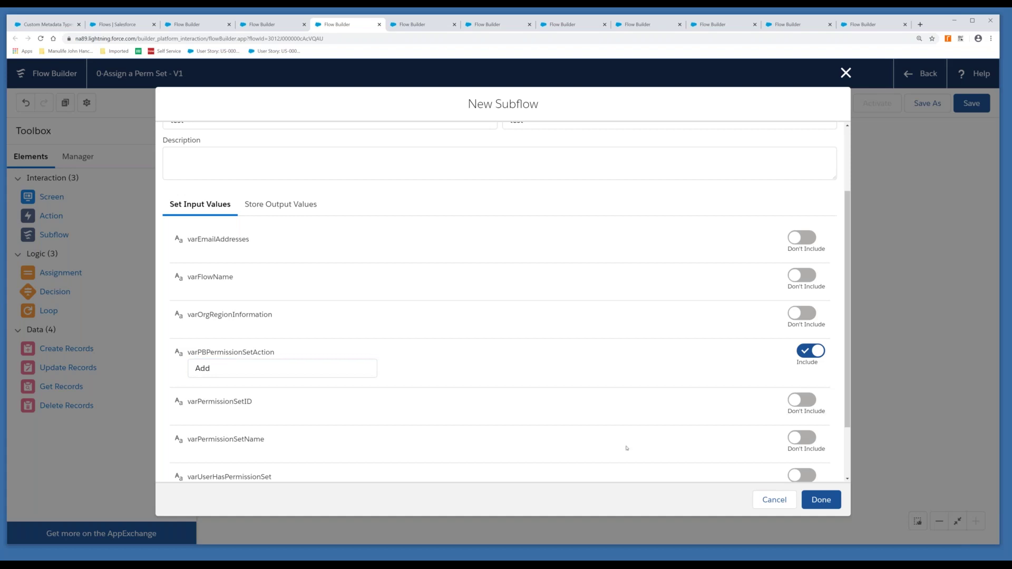
# Include the varPermissionSetName input and assign it the Permission_SetAssign radio button component.
pyautogui.click(797, 439)
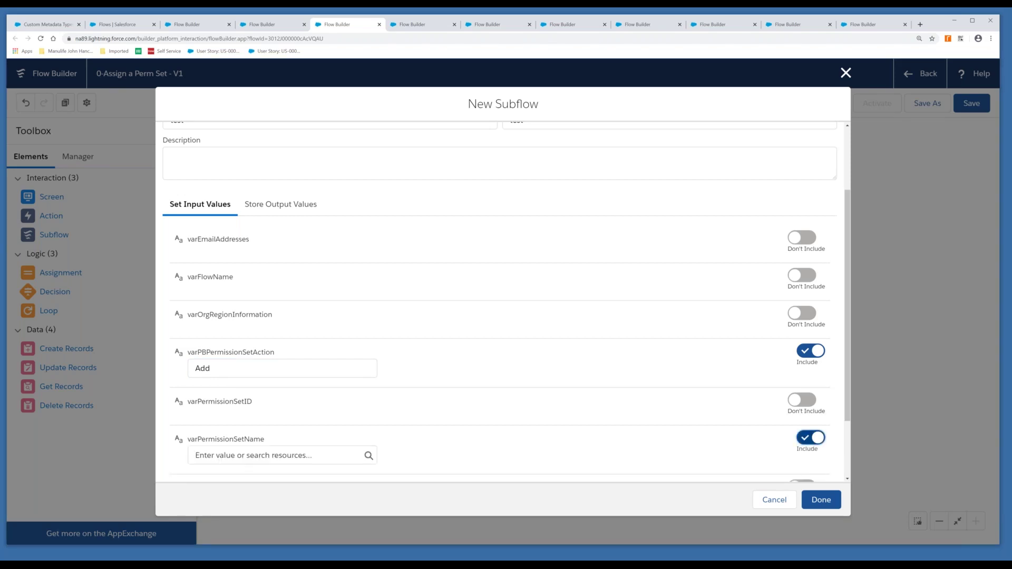
pyautogui.scroll(-2, 227, 373)
pyautogui.click(228, 372)
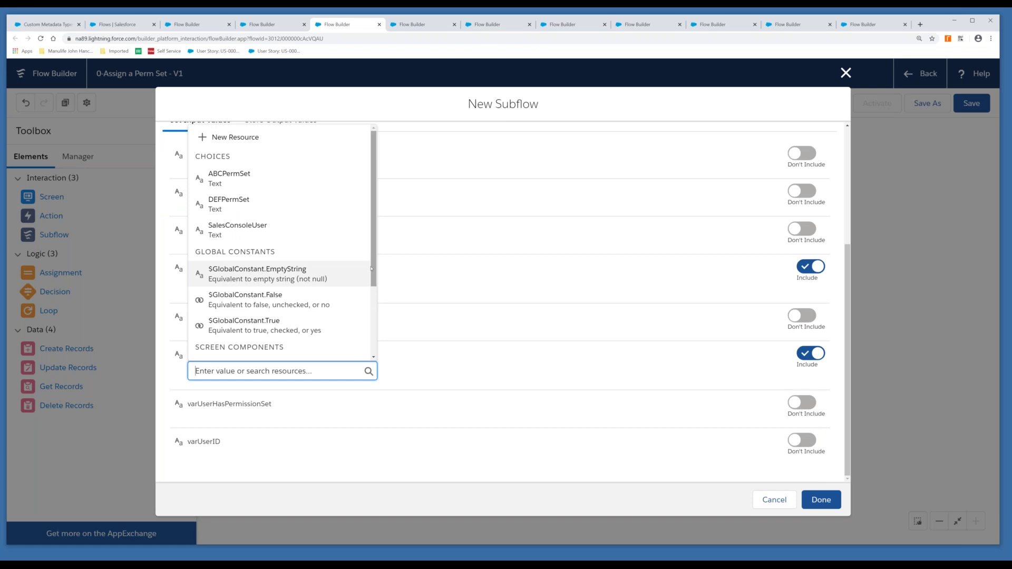
pyautogui.scroll(-1, 371, 269)
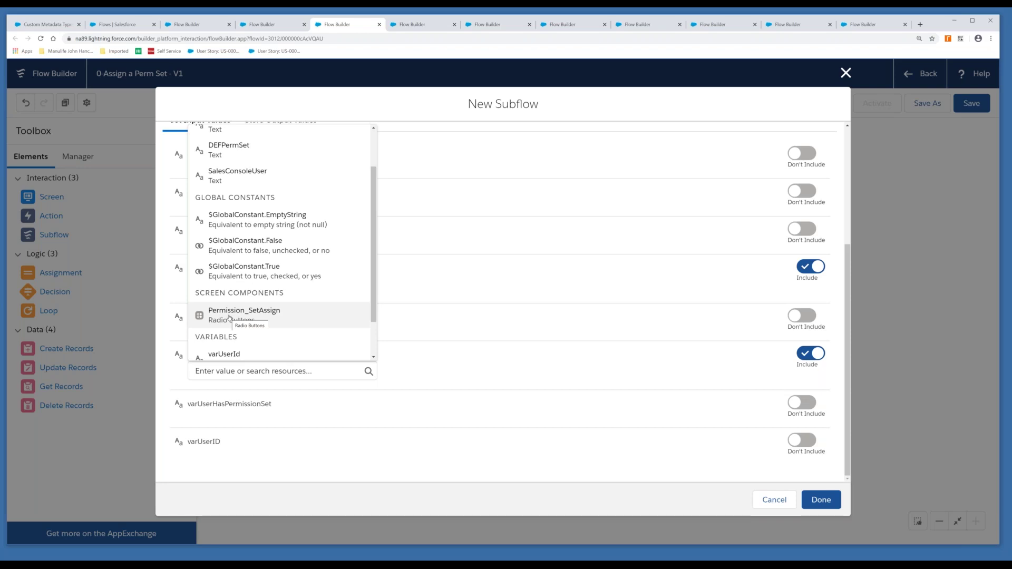
pyautogui.click(280, 315)
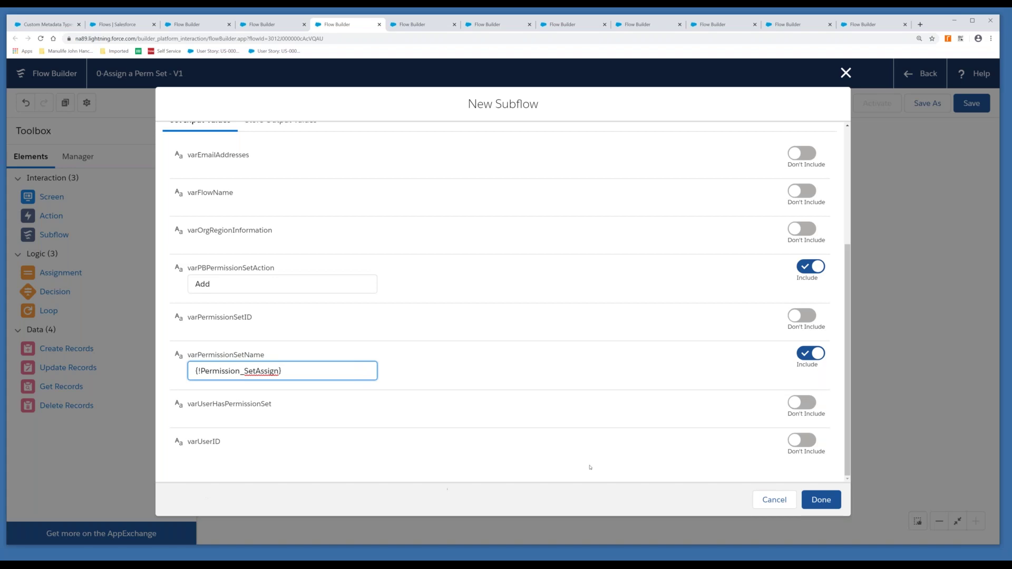
# Include the varUserID input with the varUserId variable as its value, then discard the new subflow.
pyautogui.click(800, 442)
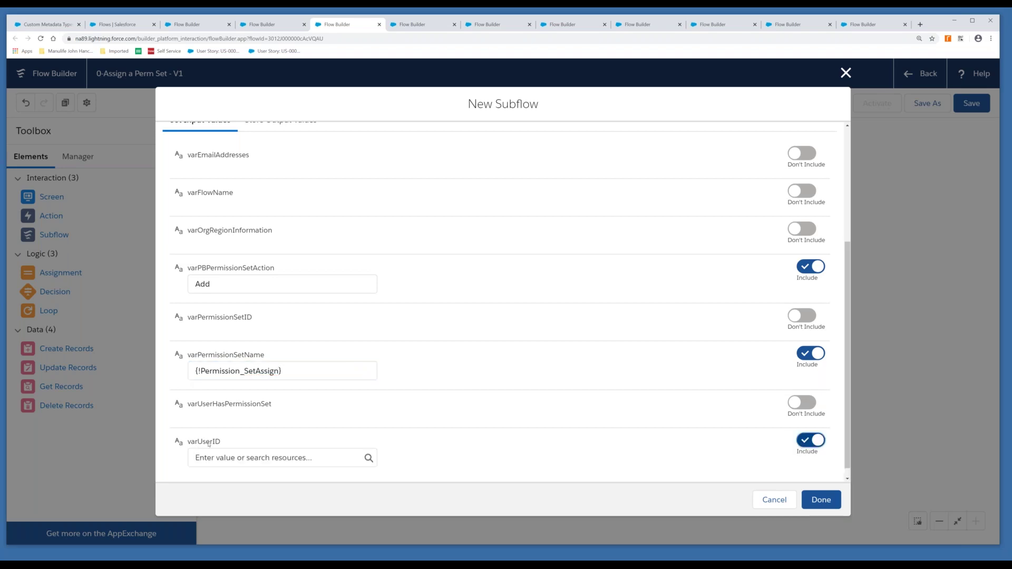
pyautogui.click(279, 458)
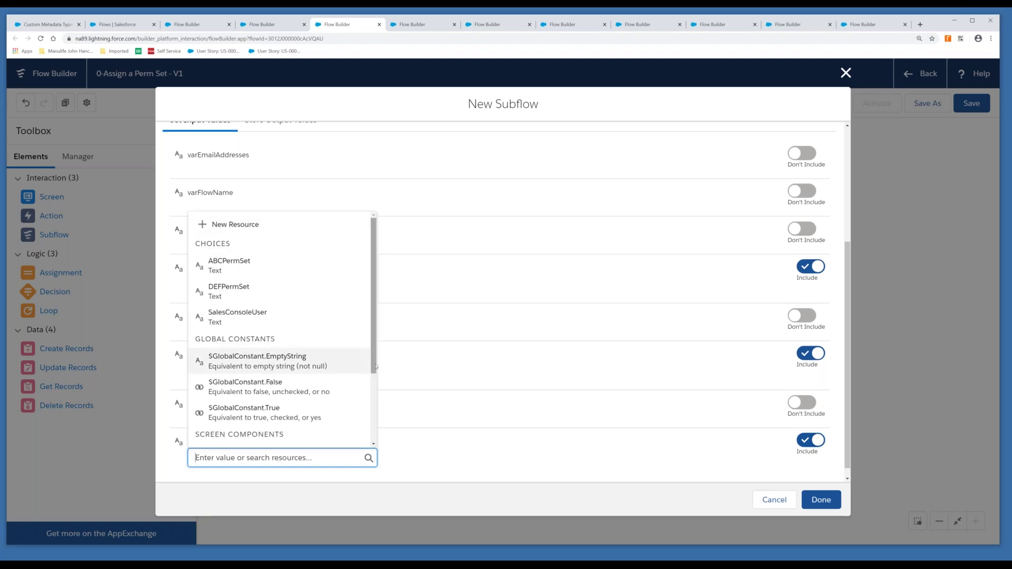
pyautogui.scroll(-3, 217, 395)
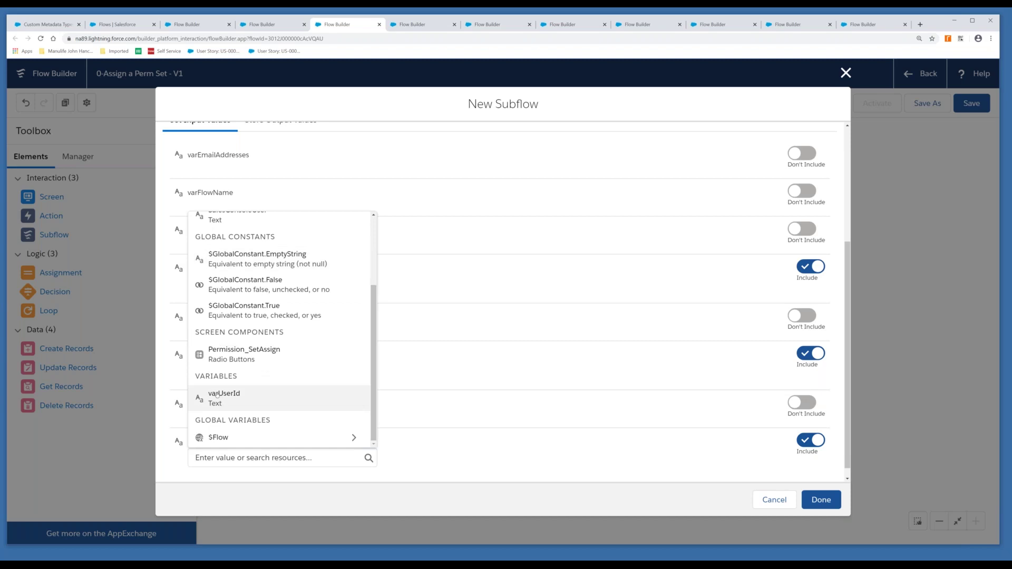
pyautogui.click(217, 395)
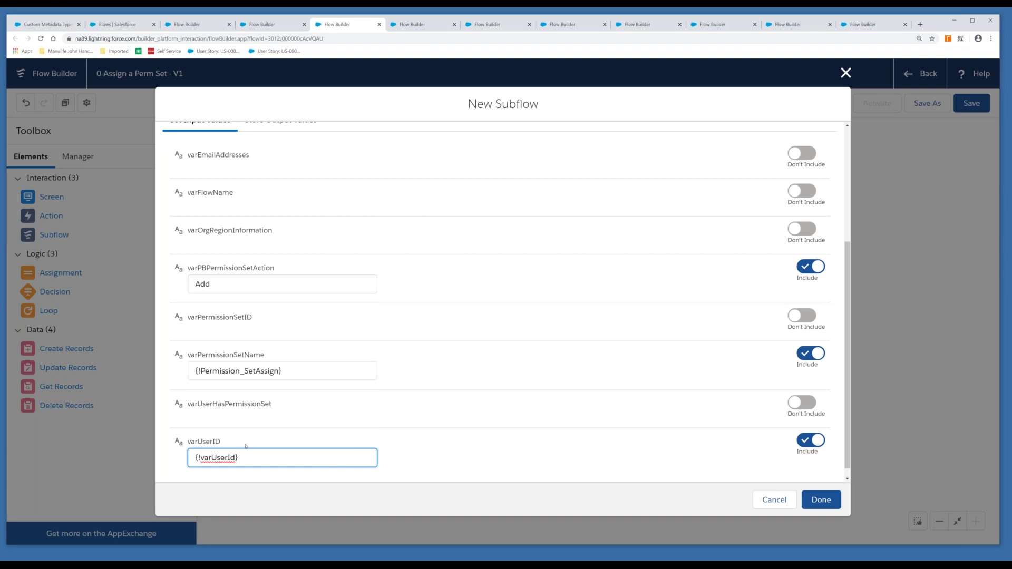
pyautogui.click(787, 499)
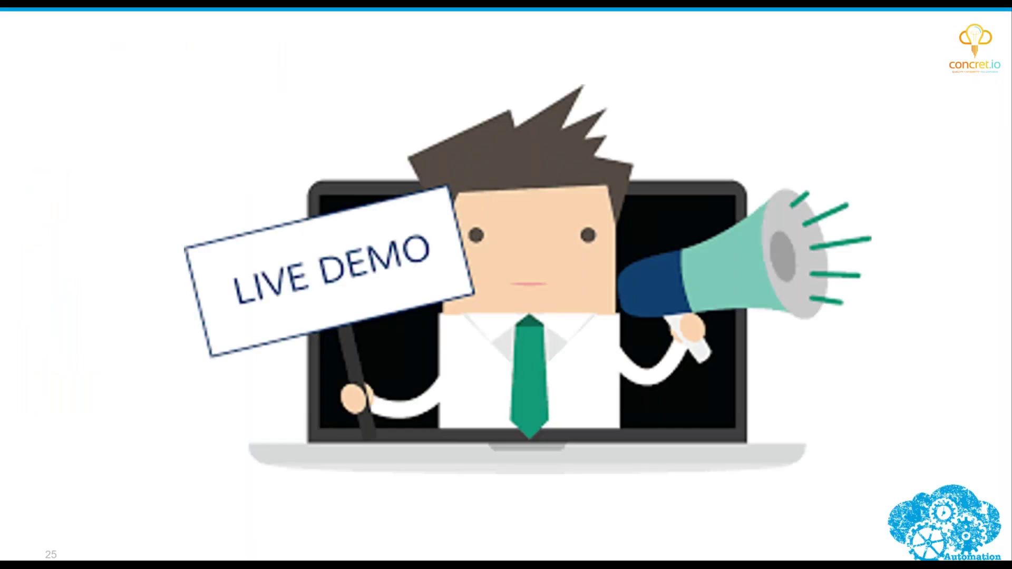
pyautogui.press('Right')
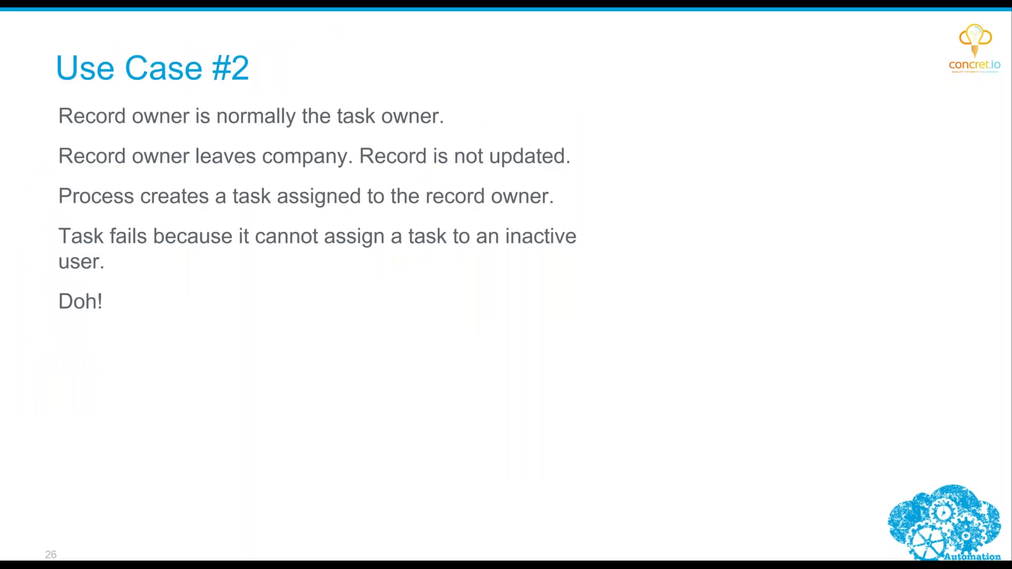
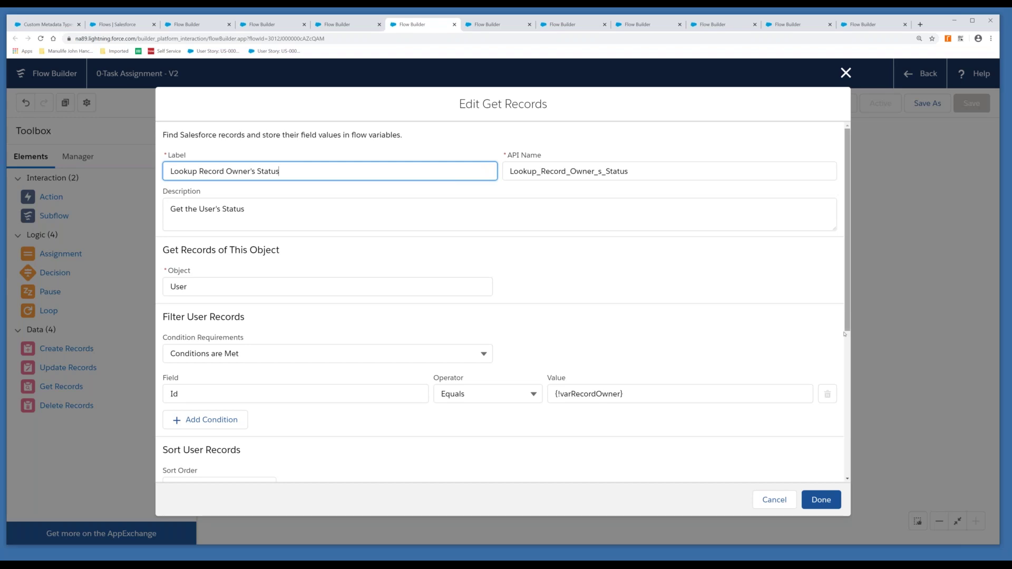
# Review the sorting and stored variables of the Lookup Record Owner's Status element, then close it without changes.
pyautogui.moveTo(845, 334); pyautogui.dragTo(848, 475)
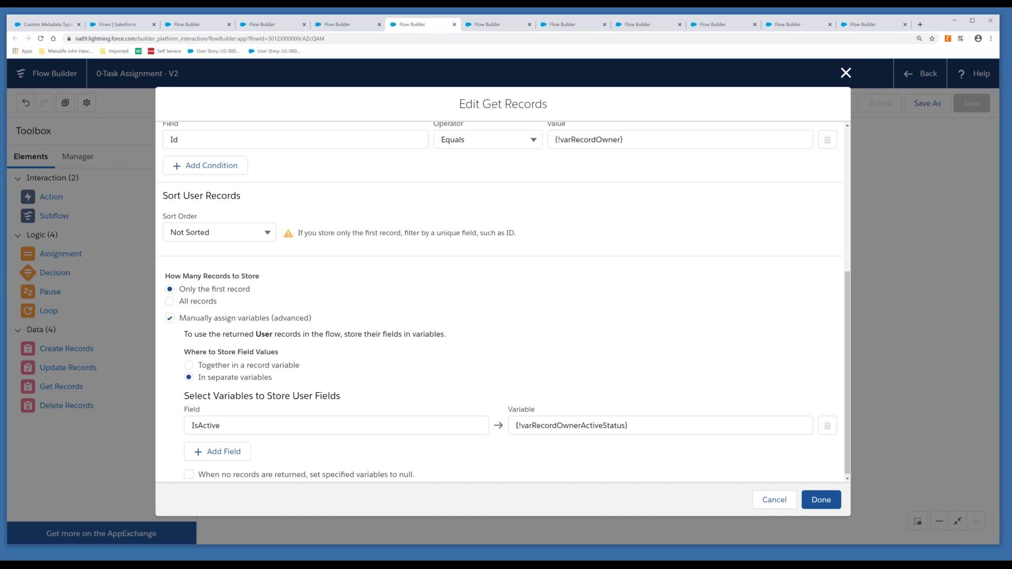
pyautogui.click(775, 500)
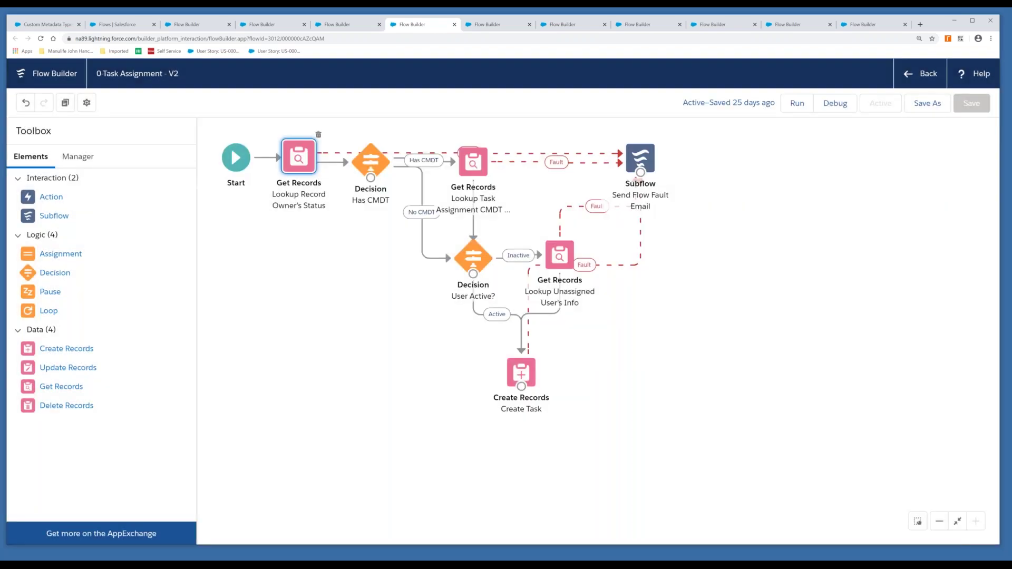
# Review the Has CMDT and No CMDT outcomes of the Has CMDT decision, then close it without changes.
pyautogui.click(372, 167)
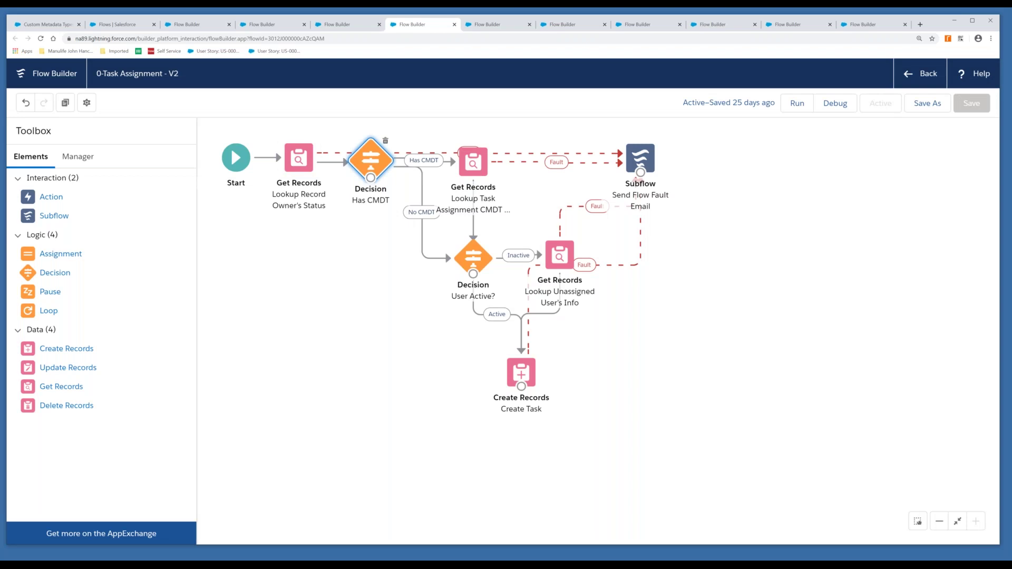
pyautogui.doubleClick(372, 168)
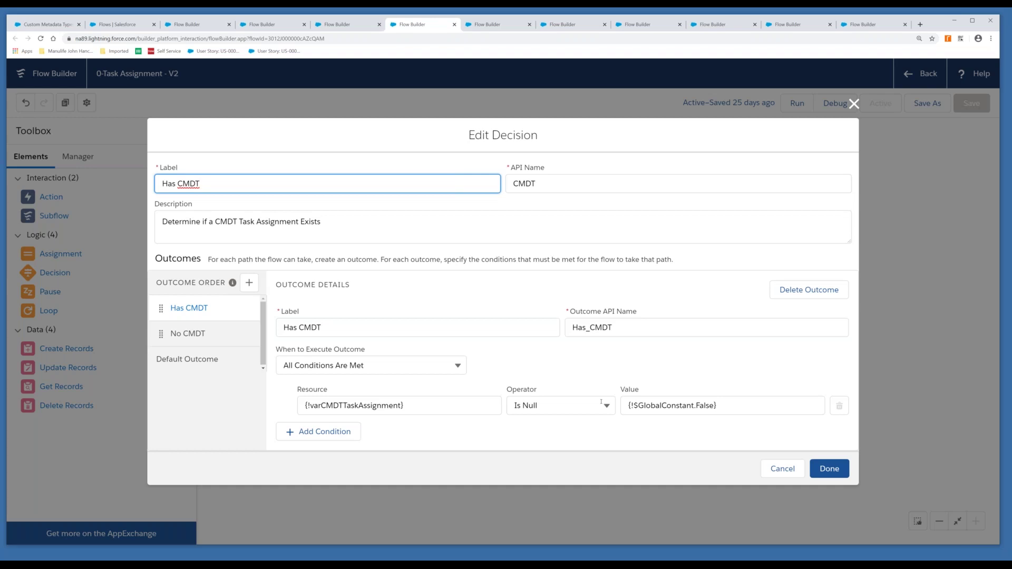
pyautogui.click(189, 334)
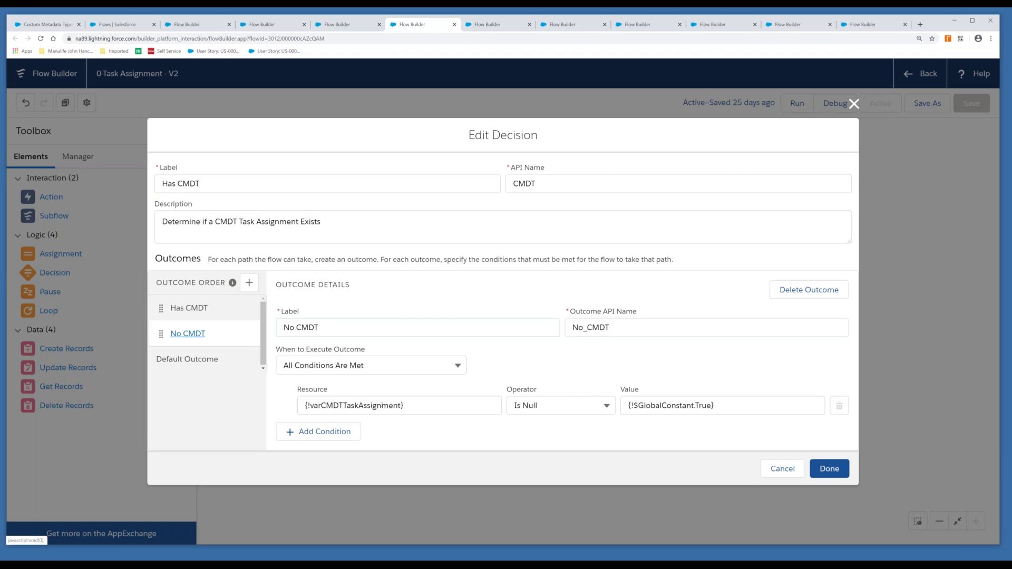
pyautogui.click(780, 473)
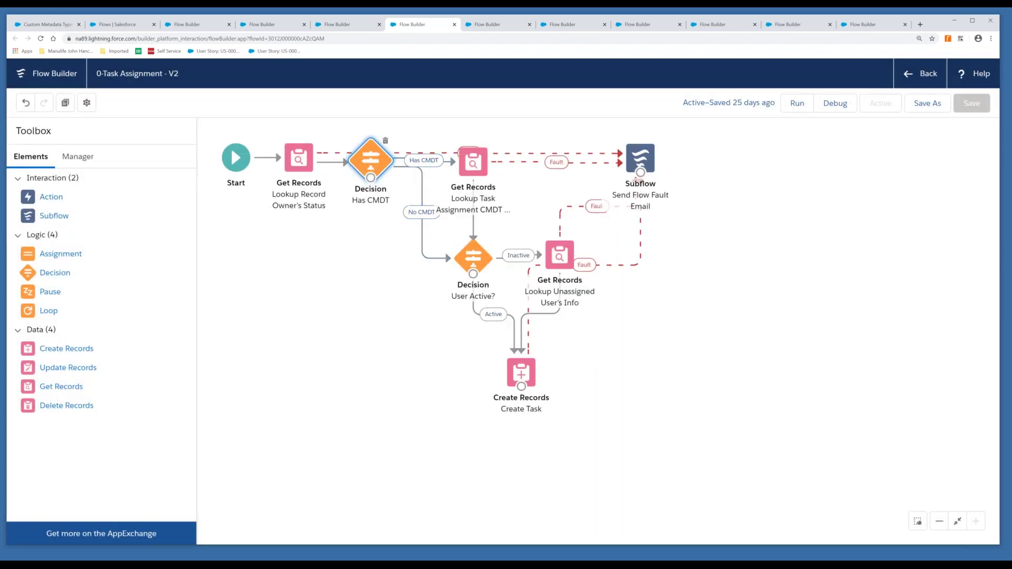
# Review the object, filter condition and stored fields of the Lookup Task Assignment CMDT Info element, then close it without changes.
pyautogui.click(471, 161)
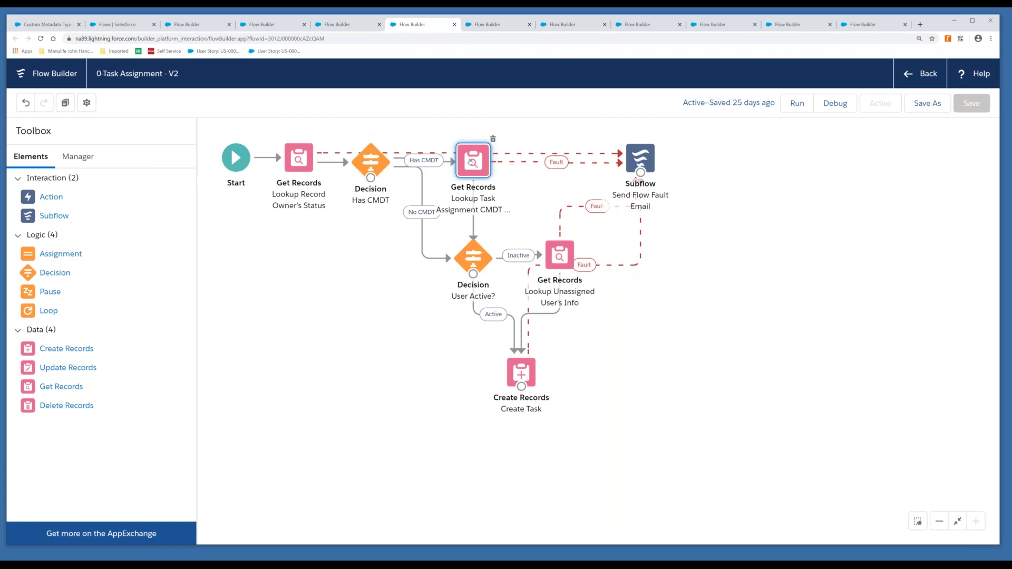
pyautogui.doubleClick(471, 160)
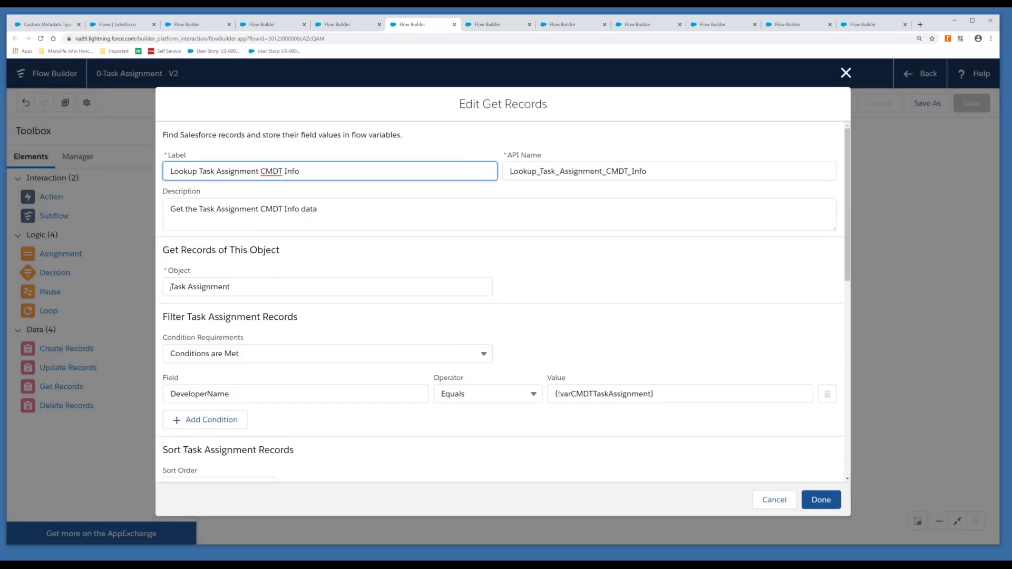
pyautogui.click(171, 287)
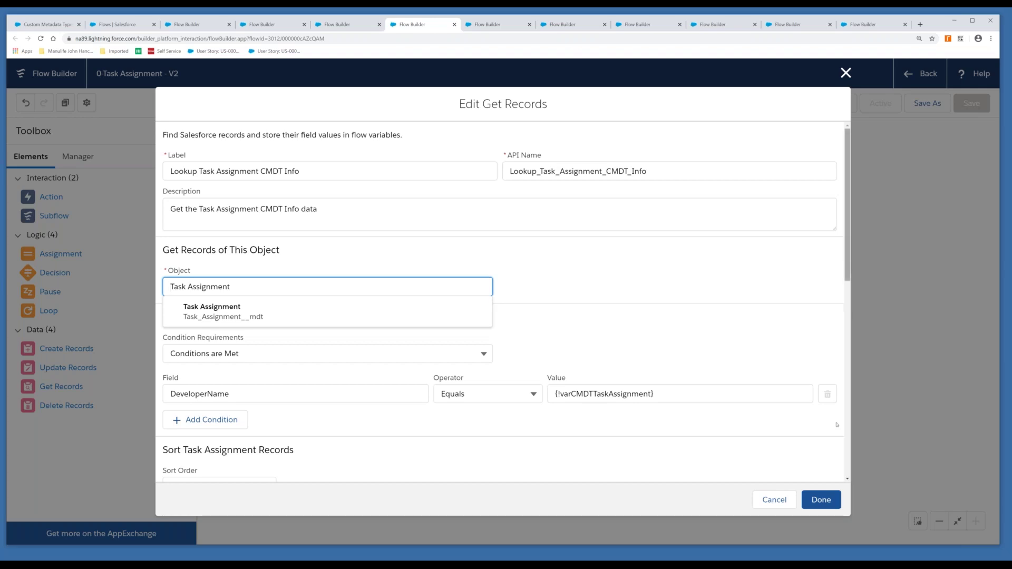
pyautogui.scroll(-10, 279, 363)
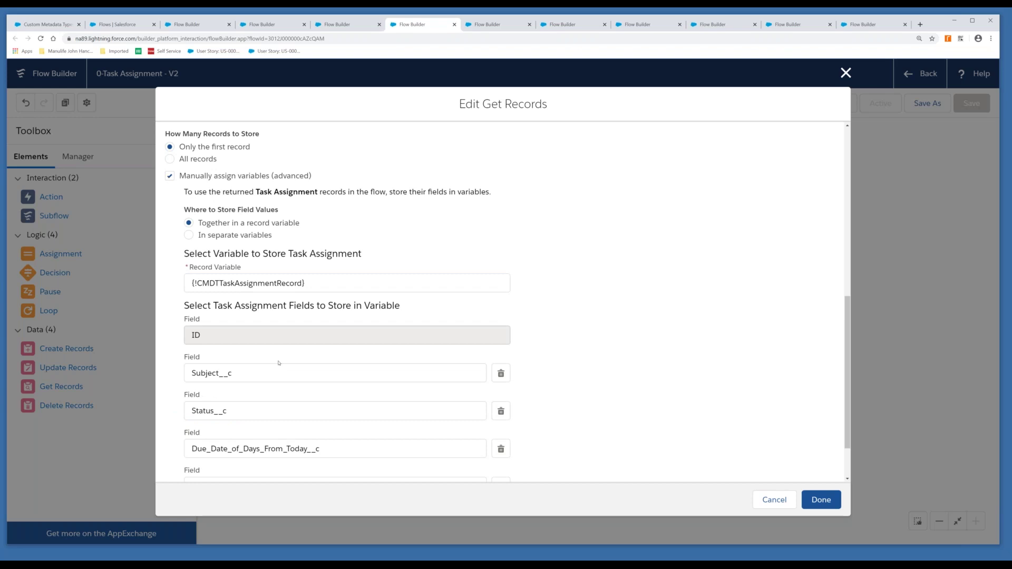
pyautogui.scroll(-2, 279, 363)
pyautogui.scroll(1, 202, 254)
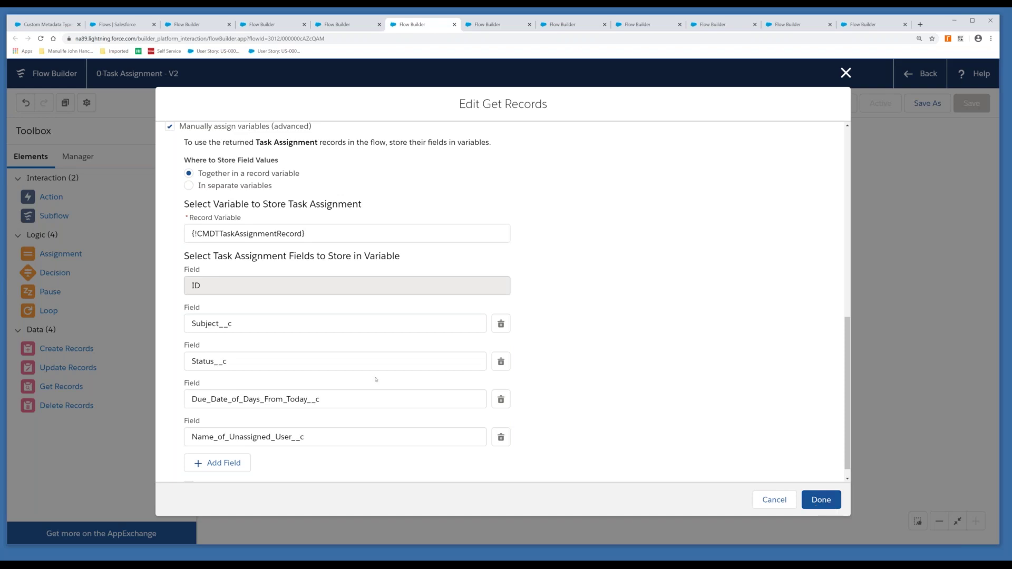
pyautogui.click(831, 501)
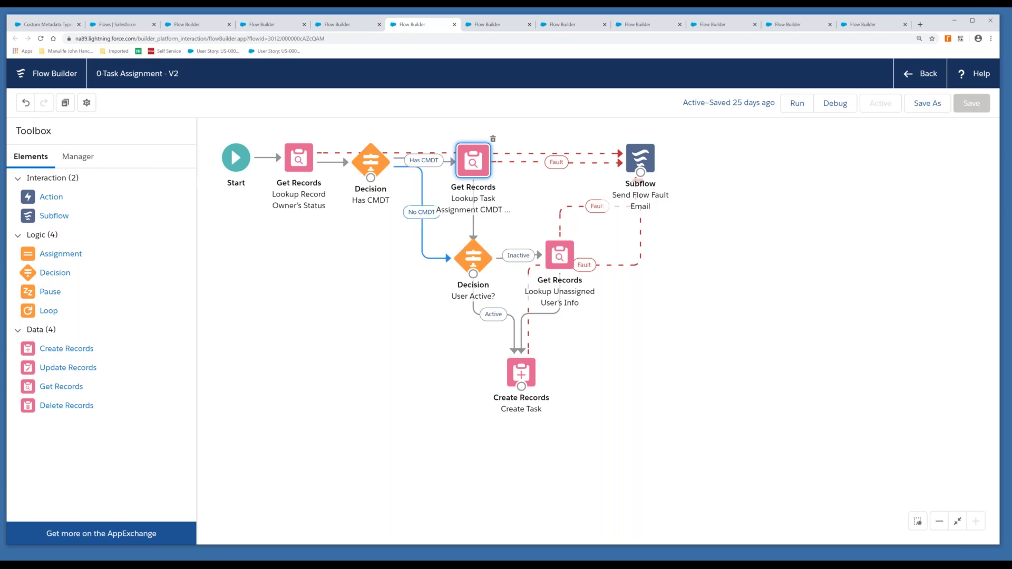
# Review the Active and Inactive outcomes of the User Active? decision, then close it without changes.
pyautogui.click(472, 263)
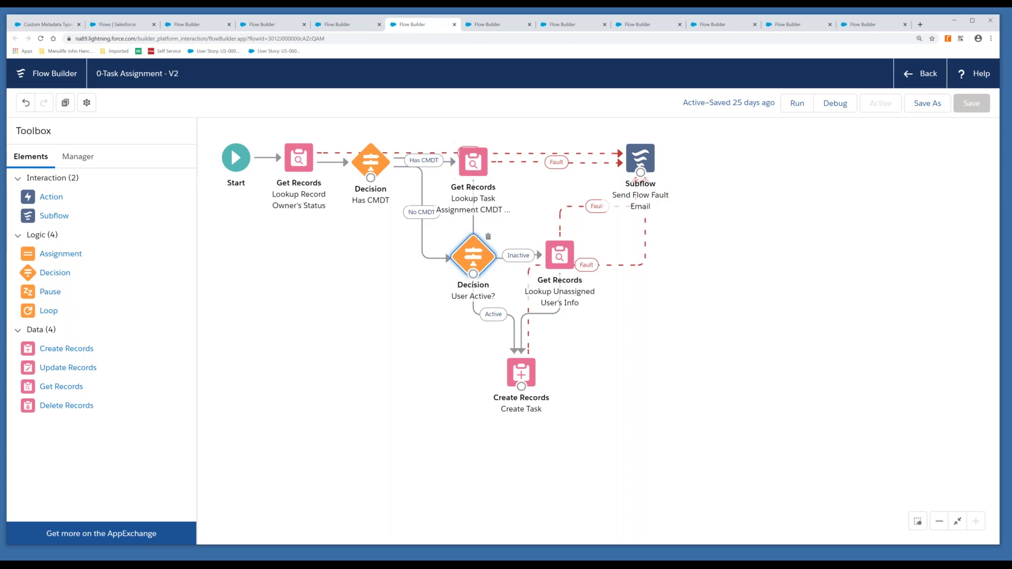
pyautogui.doubleClick(473, 262)
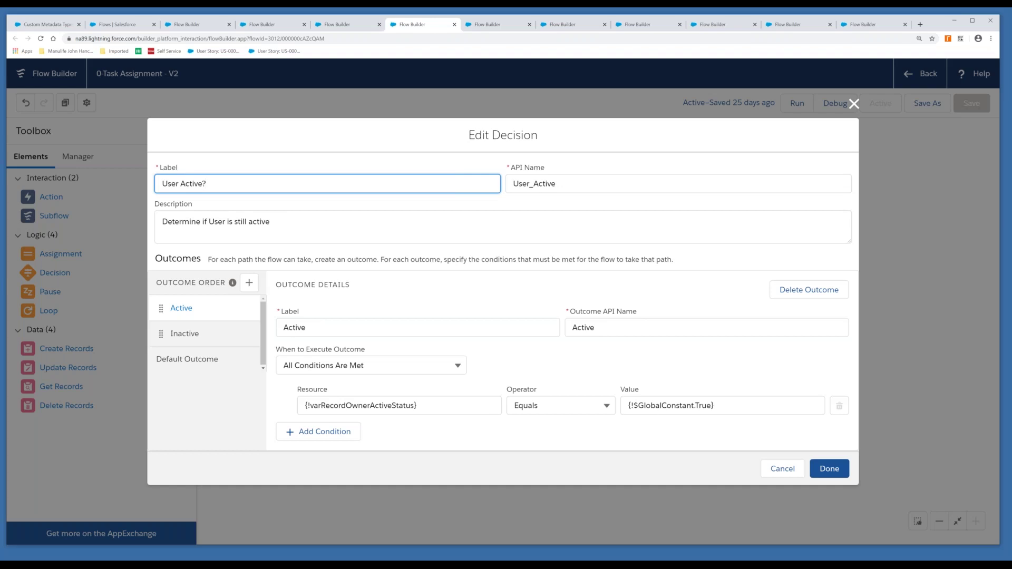
pyautogui.click(176, 335)
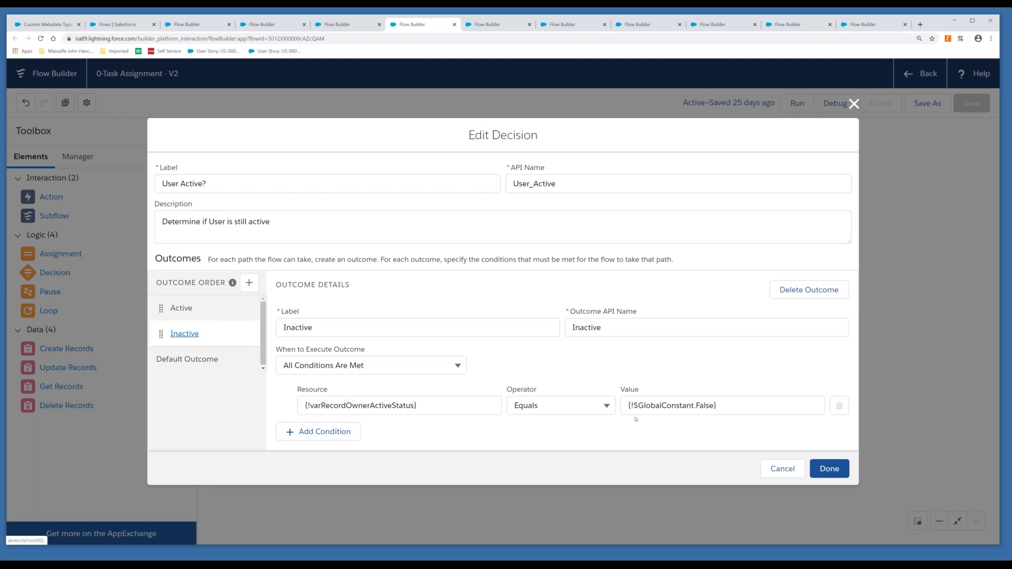
pyautogui.click(783, 469)
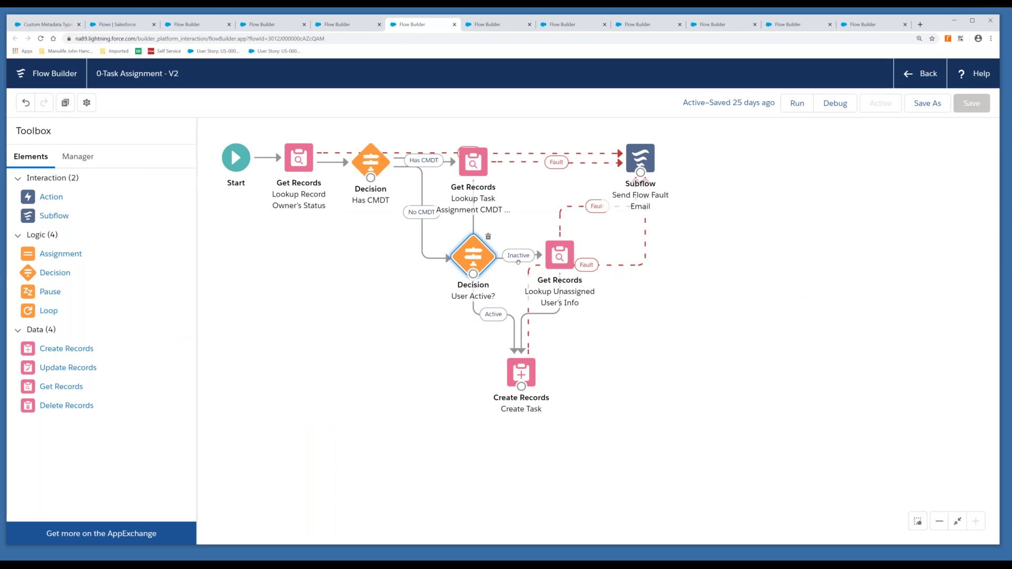
# Review the filter condition and stored variable of the Lookup Unassigned User's Info element, then close it without changes.
pyautogui.click(557, 259)
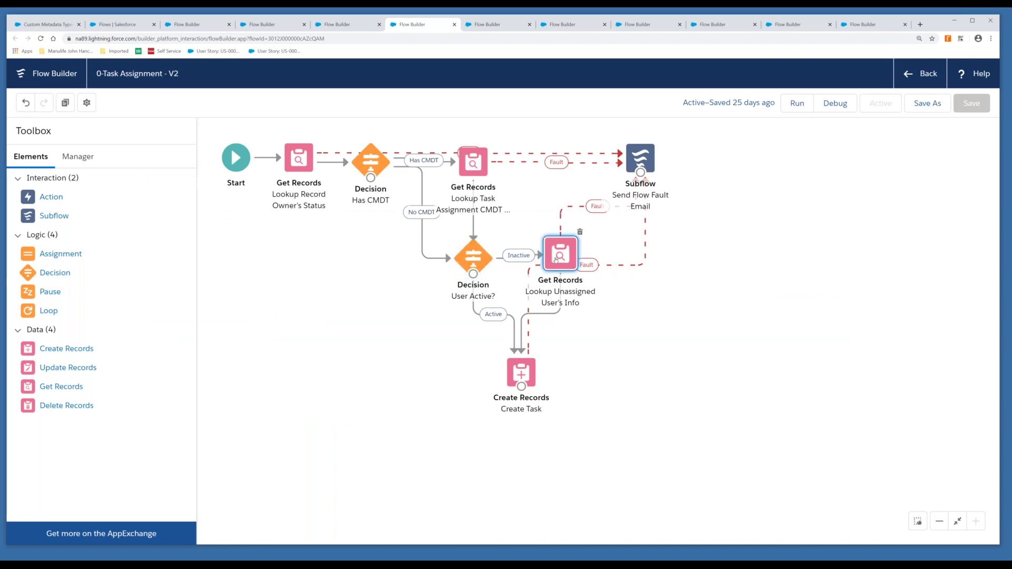
pyautogui.doubleClick(556, 260)
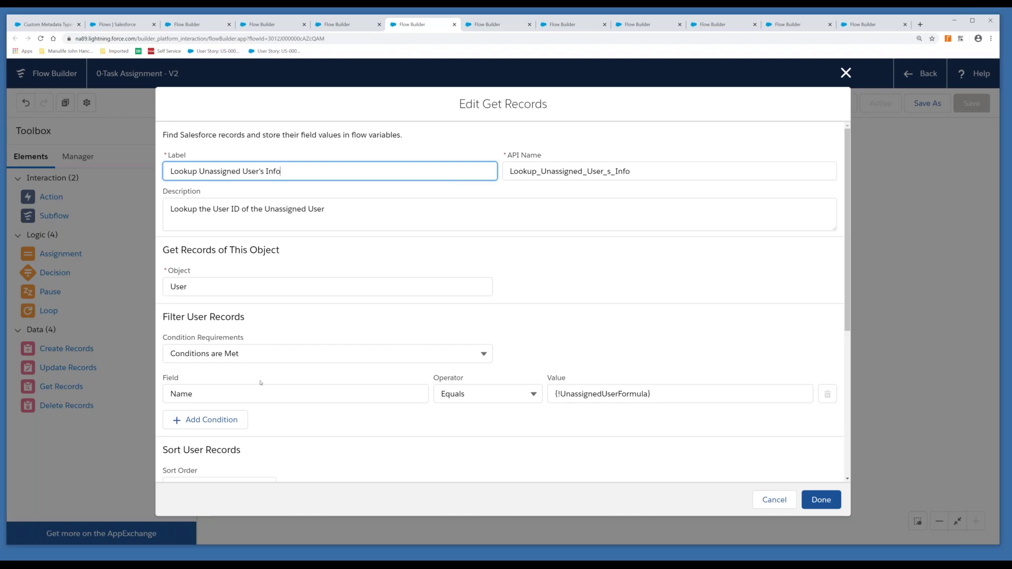
pyautogui.scroll(-2, 259, 383)
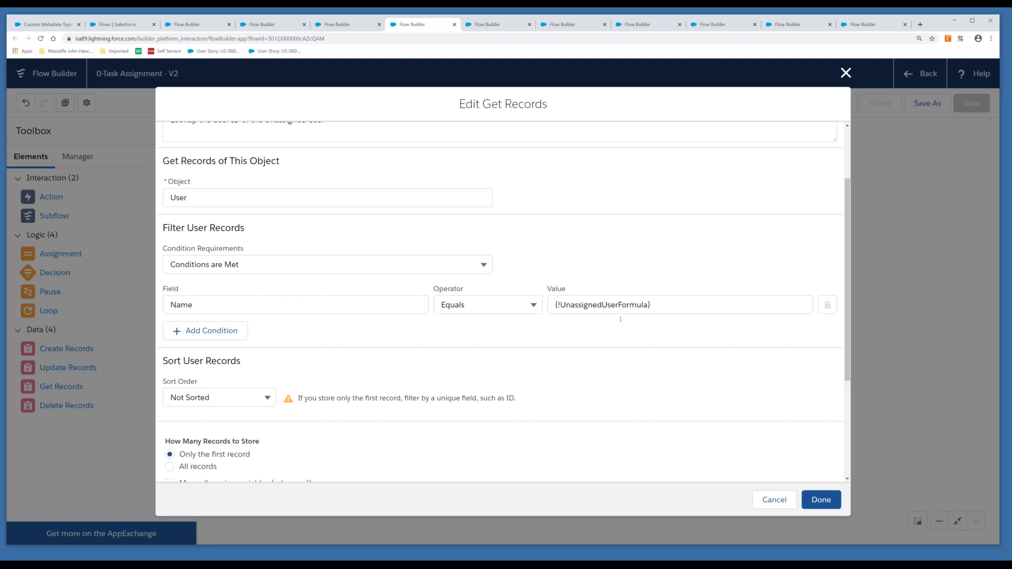
pyautogui.scroll(-3, 621, 319)
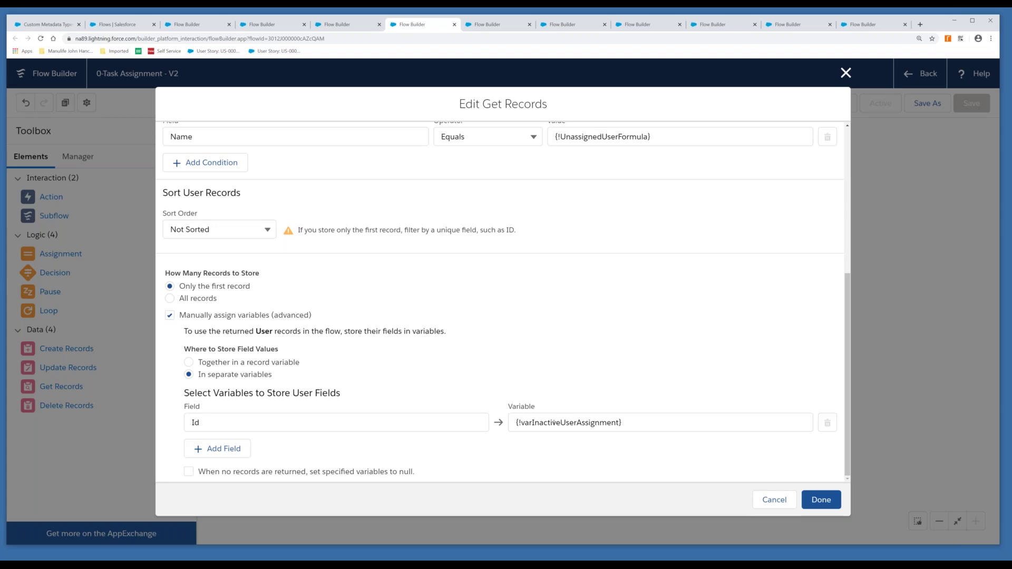
pyautogui.click(820, 500)
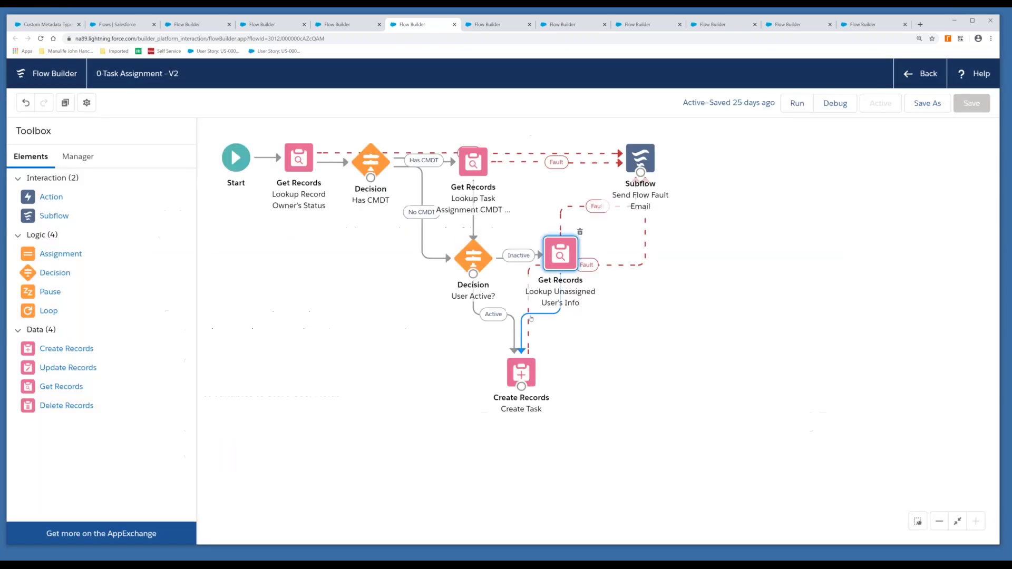
# Examine the blank check, fallback name and metadata field in UnassignedUserFormula, then close it without changes.
pyautogui.click(74, 160)
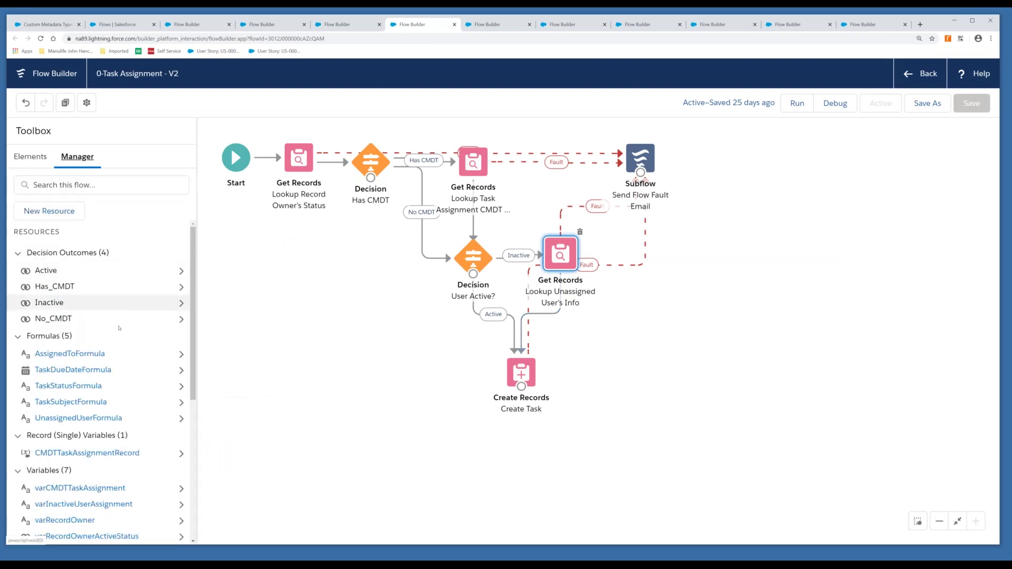
pyautogui.click(63, 419)
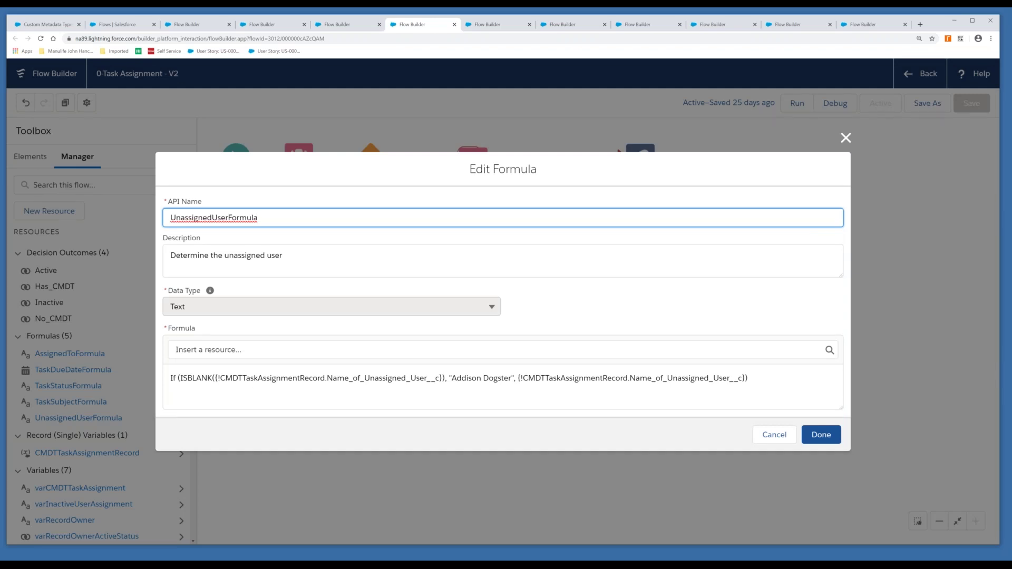
pyautogui.moveTo(220, 378); pyautogui.dragTo(435, 378)
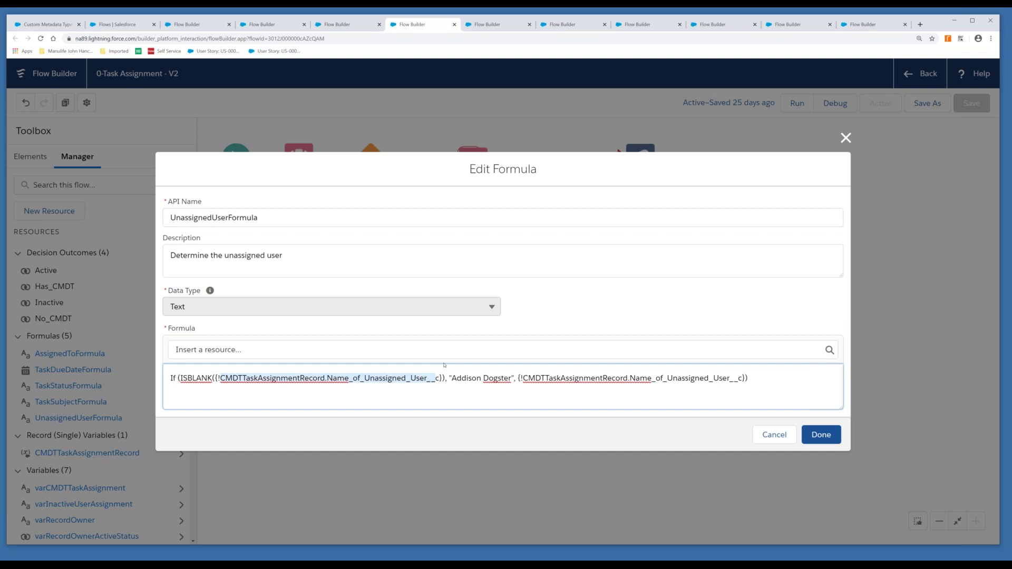
pyautogui.moveTo(451, 378); pyautogui.dragTo(508, 377)
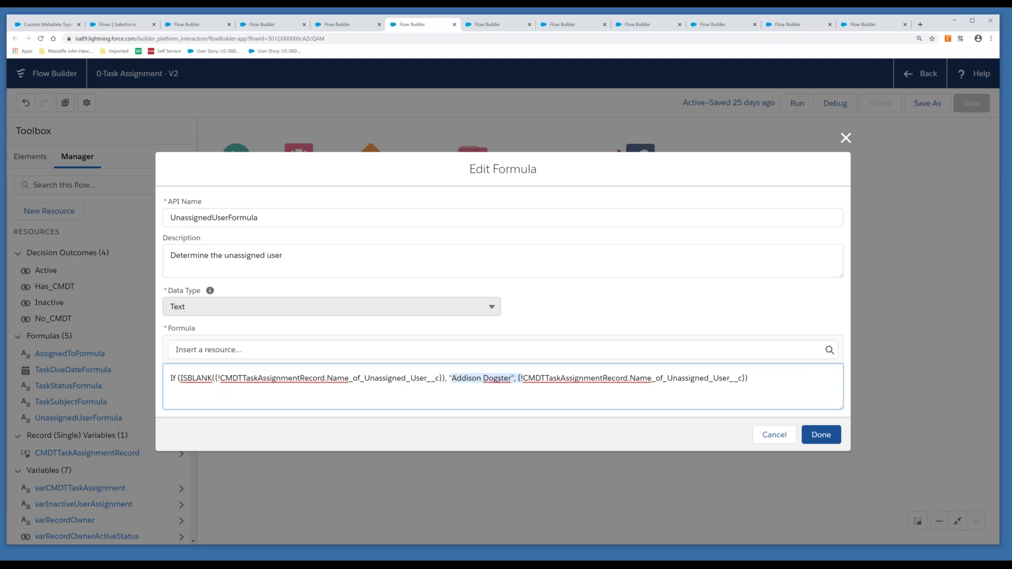
pyautogui.click(543, 384)
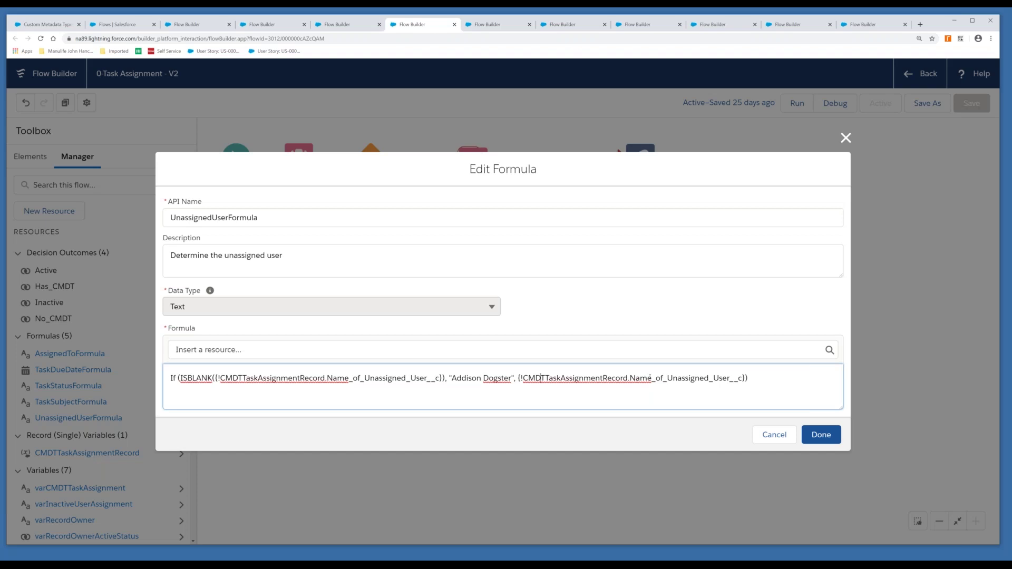
pyautogui.click(775, 436)
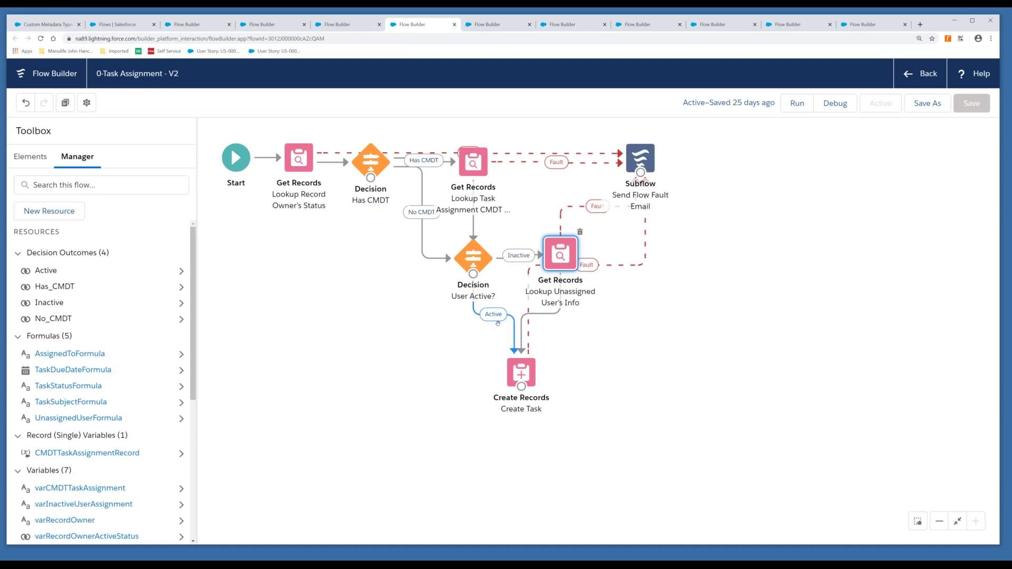
# Review the field values that the Create Task element sets on the task record, then close it without changes.
pyautogui.click(517, 369)
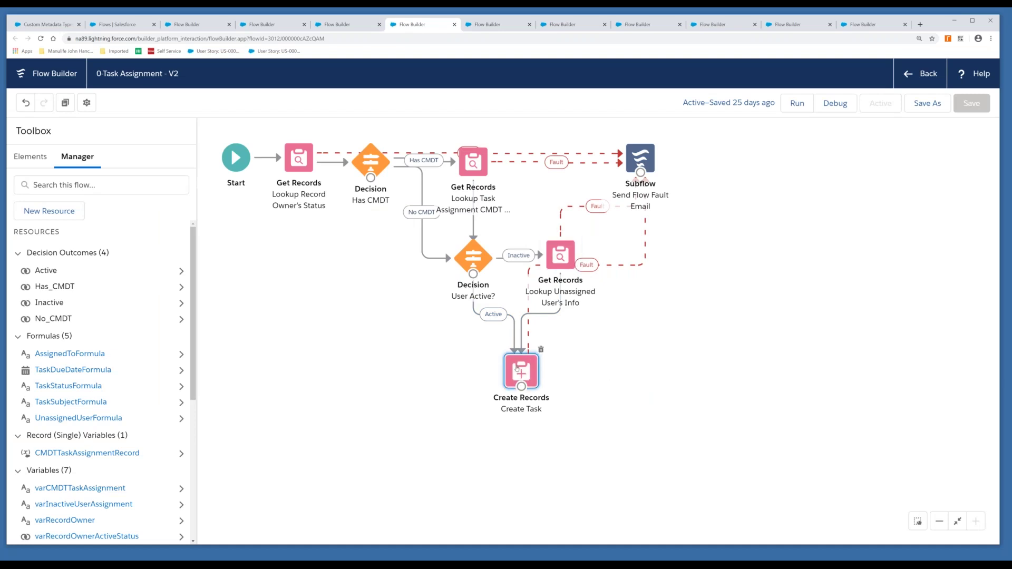
pyautogui.doubleClick(517, 369)
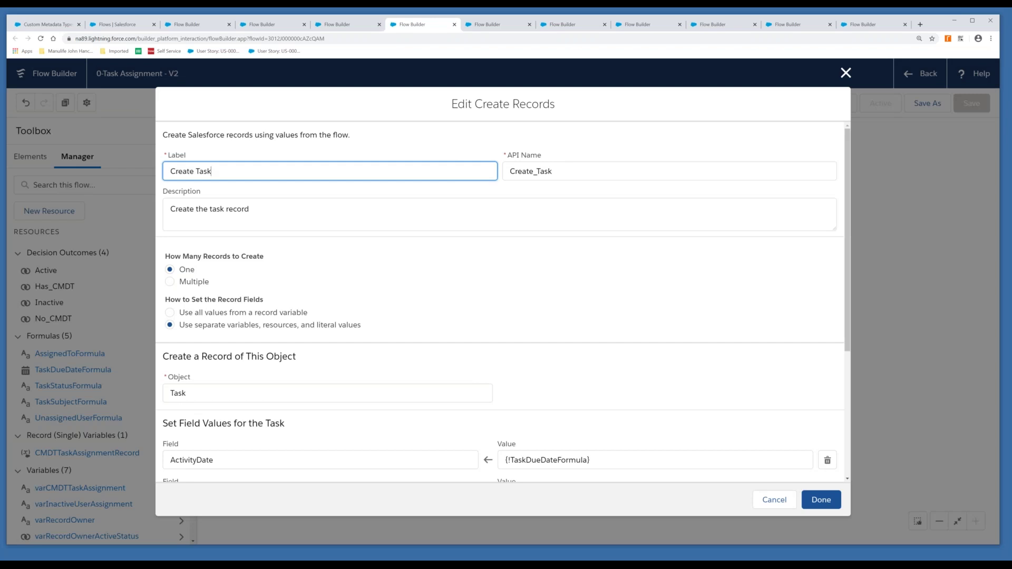
pyautogui.scroll(-3, 310, 313)
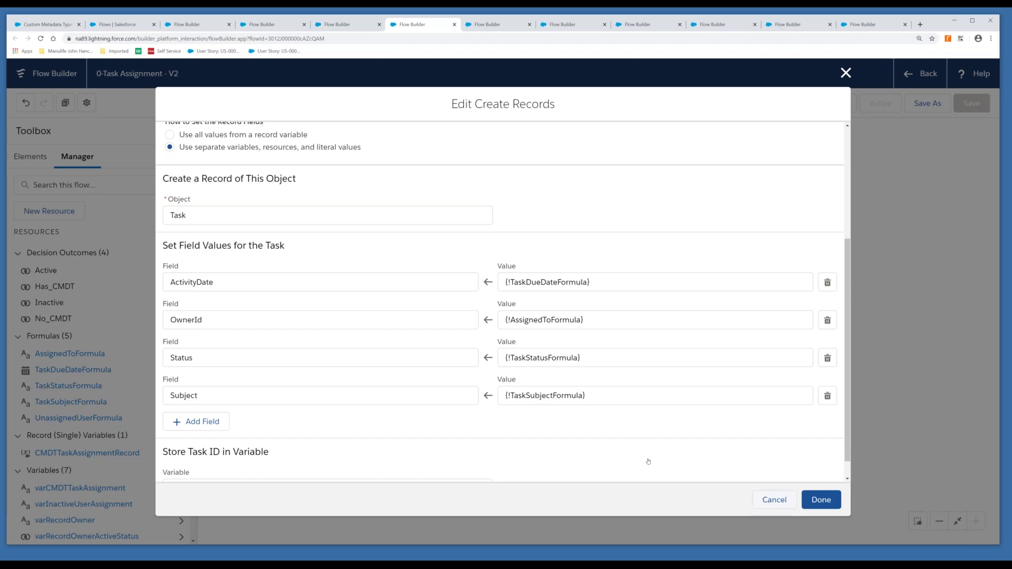
pyautogui.press('Escape')
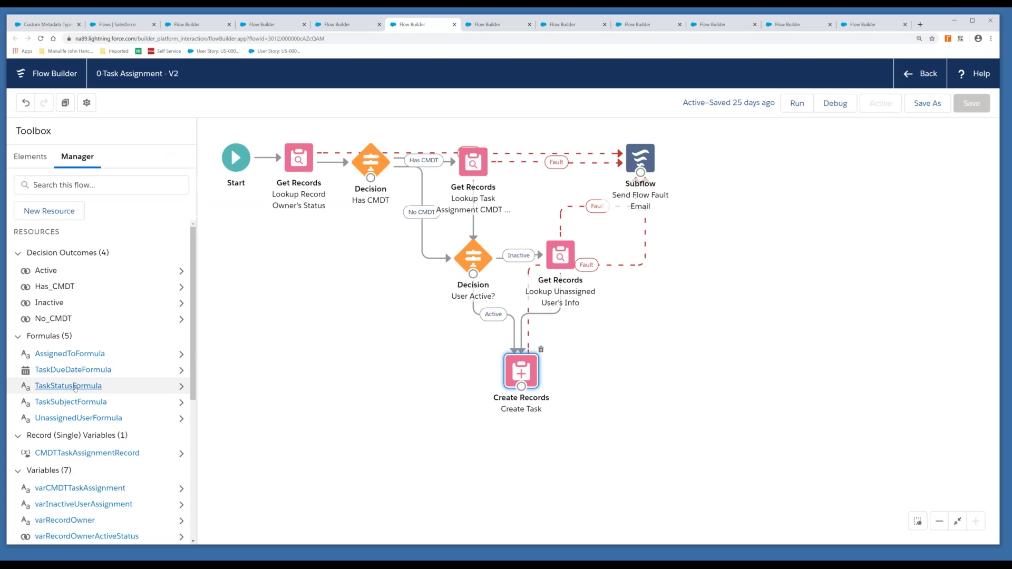
# Examine how TaskStatusFormula chooses between the metadata status and varTaskStatus, then close it without changes.
pyautogui.click(76, 387)
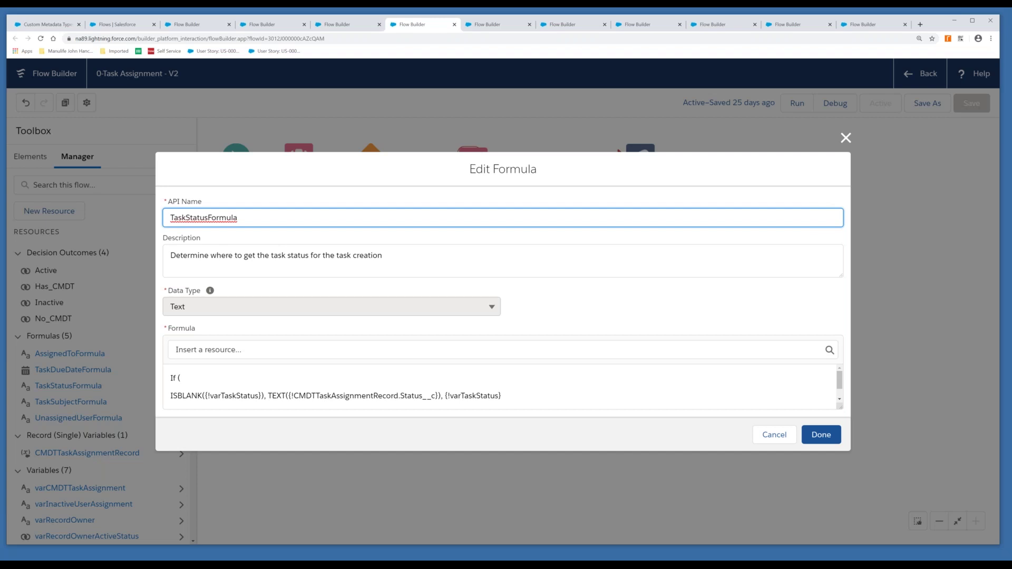
pyautogui.moveTo(299, 395); pyautogui.dragTo(411, 396)
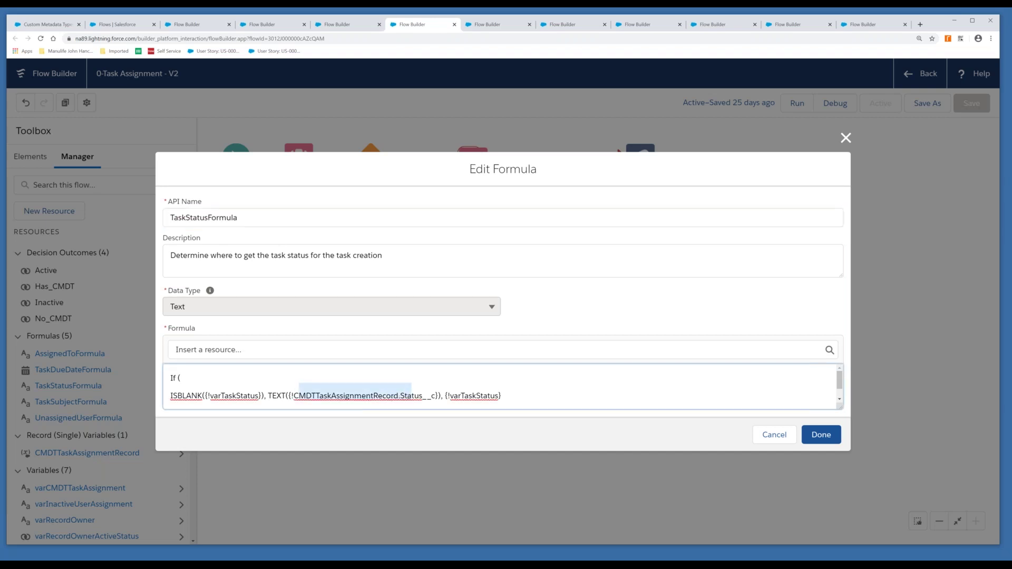
pyautogui.moveTo(451, 395); pyautogui.dragTo(491, 396)
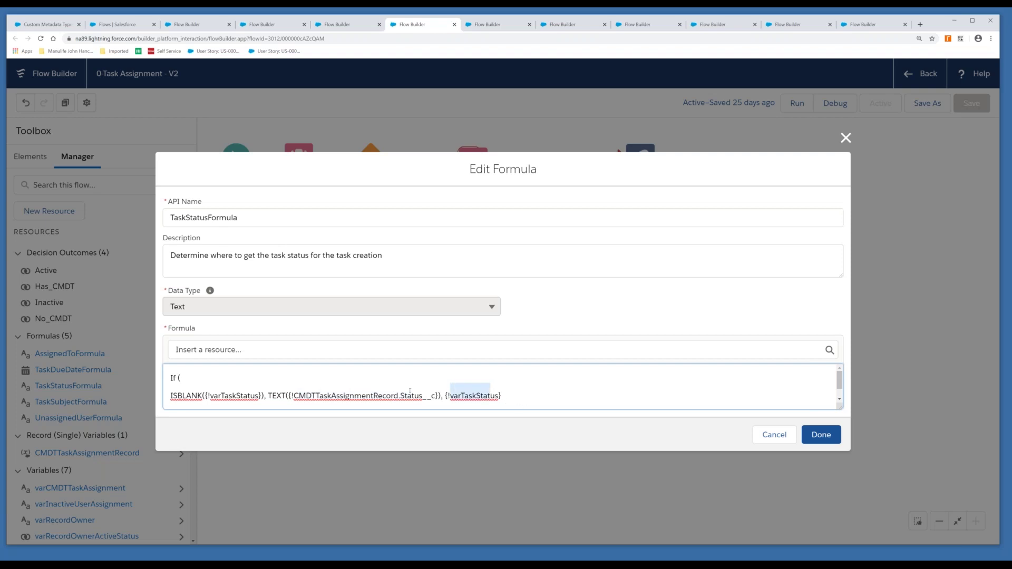
pyautogui.click(773, 436)
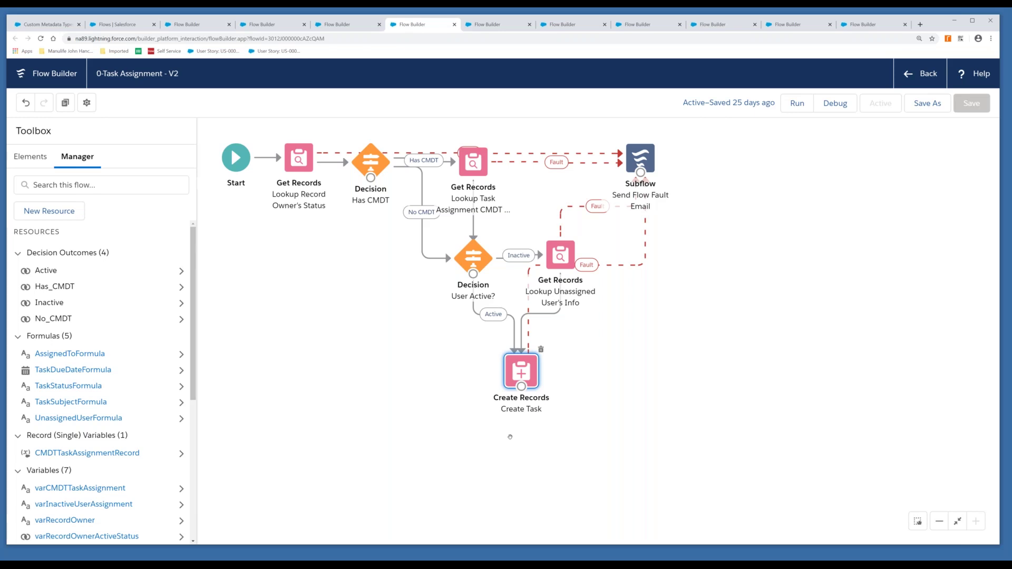
pyautogui.hotkey('alt', 'Tab')
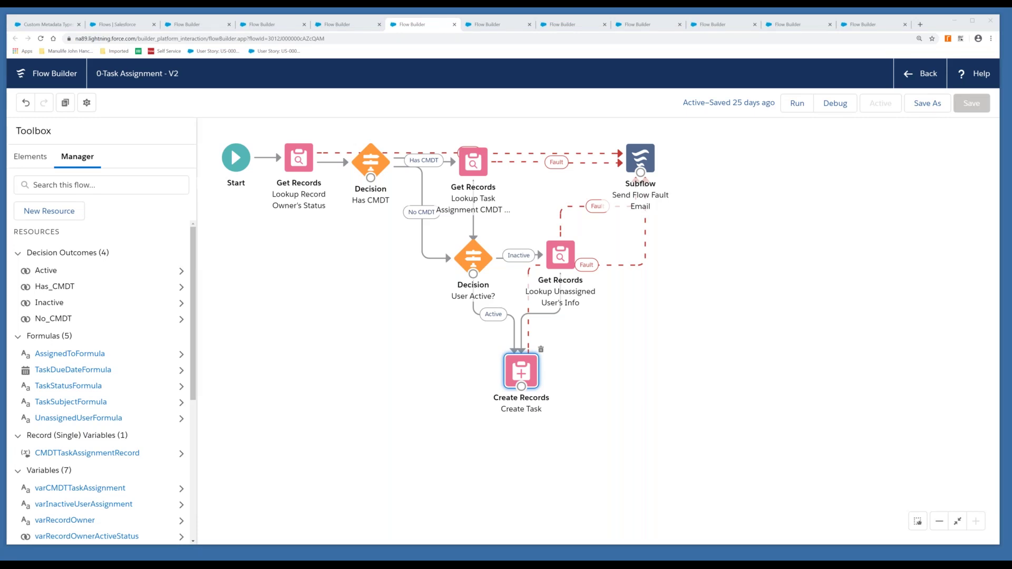
pyautogui.hotkey('alt', 'Tab')
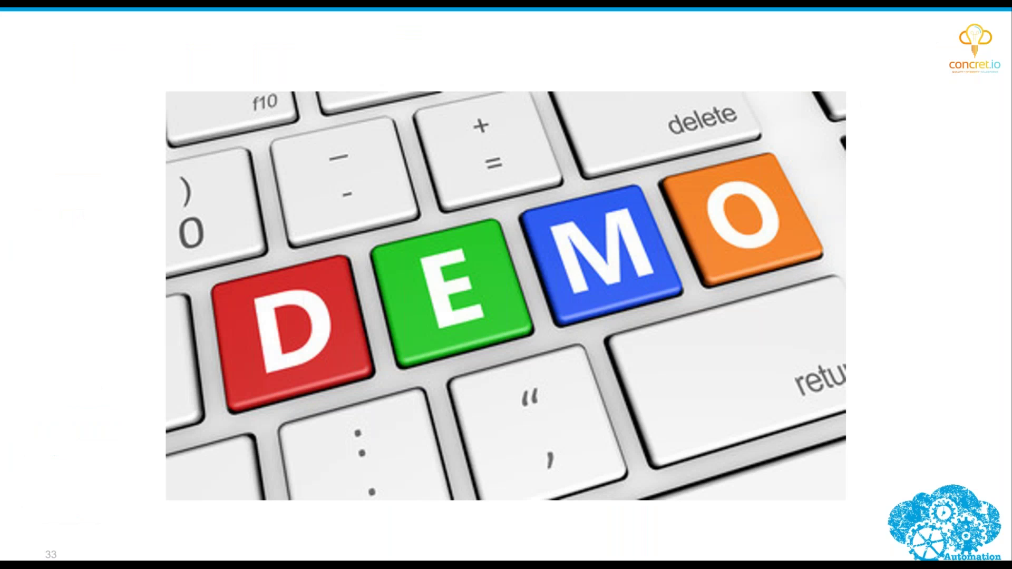
pyautogui.press('Right')
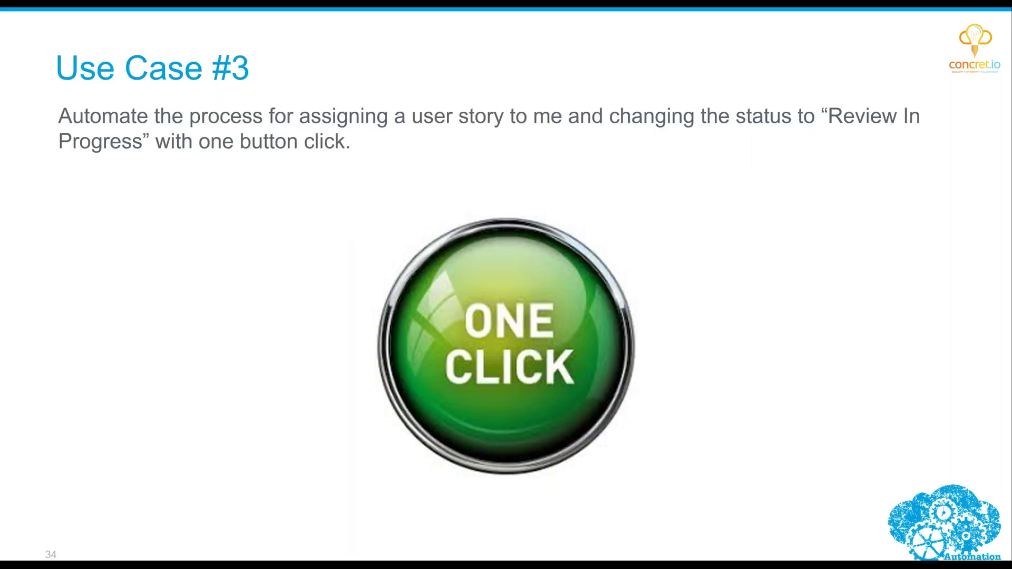
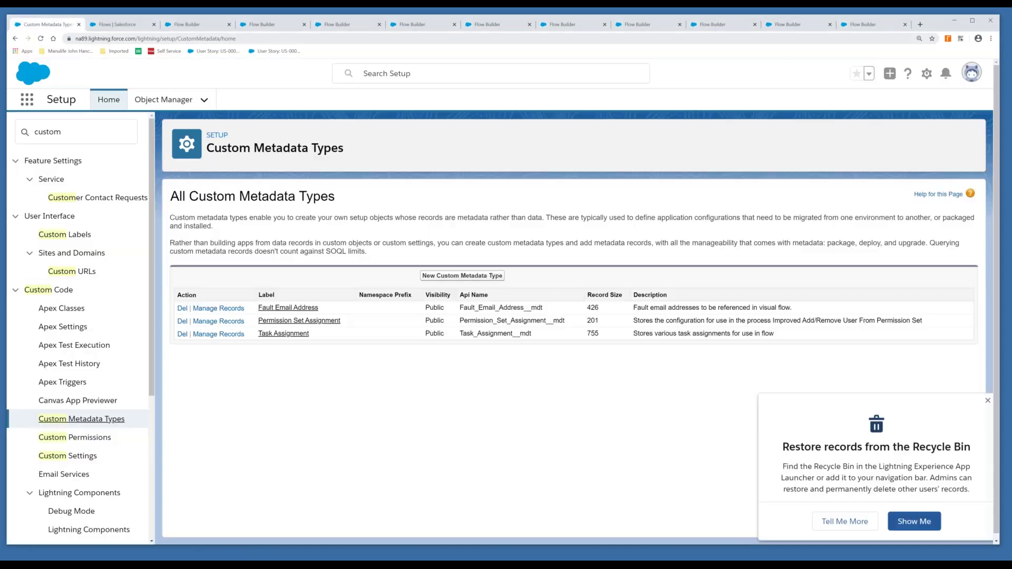
# Find Process Builder in Setup by searching for "proces" and open the Add/Remove User From Permission Set process.
pyautogui.hotkey('ctrl', 'Tab')
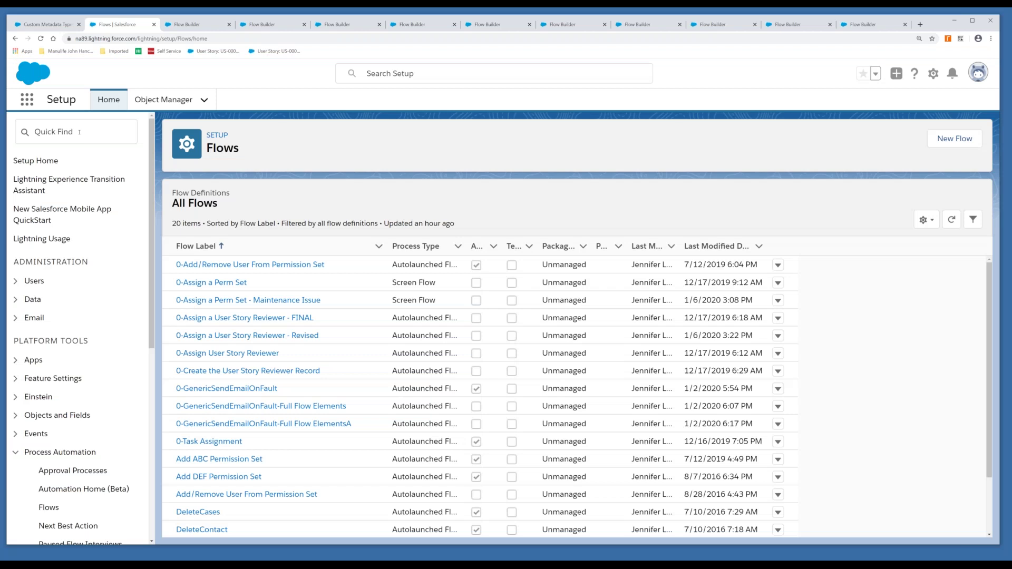
pyautogui.click(79, 131)
pyautogui.write('proc')
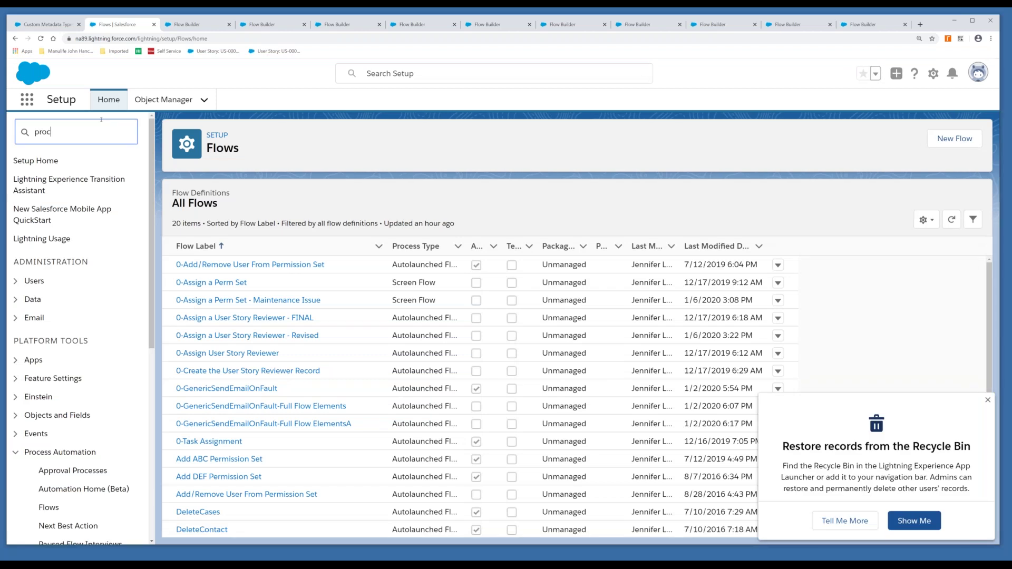
pyautogui.write('es')
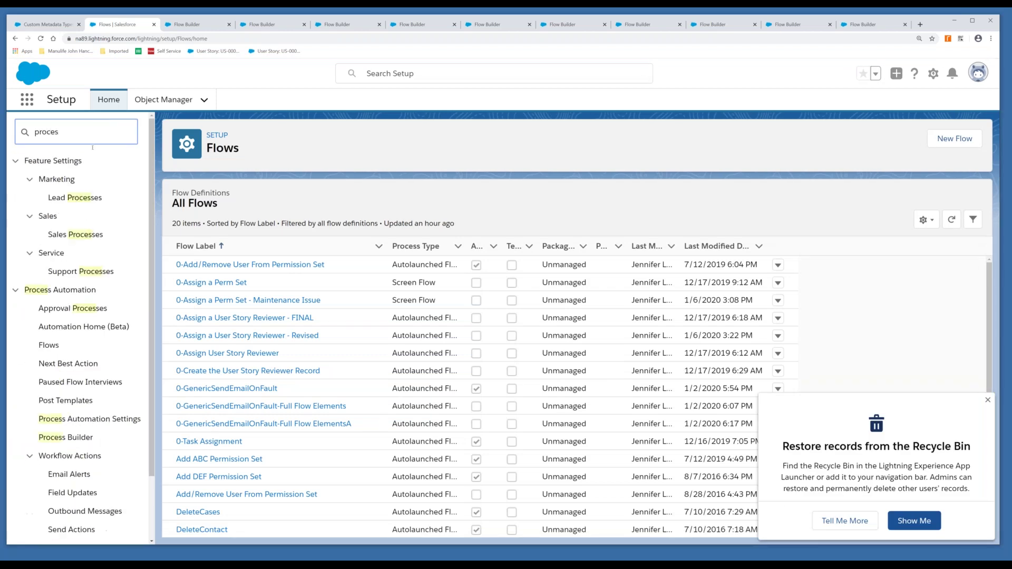
pyautogui.click(61, 436)
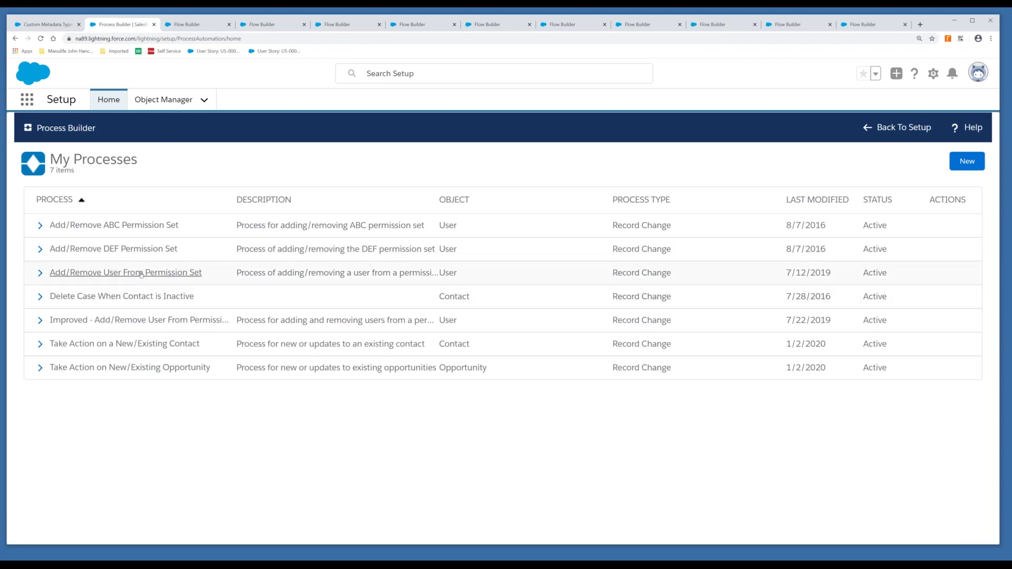
pyautogui.click(142, 272)
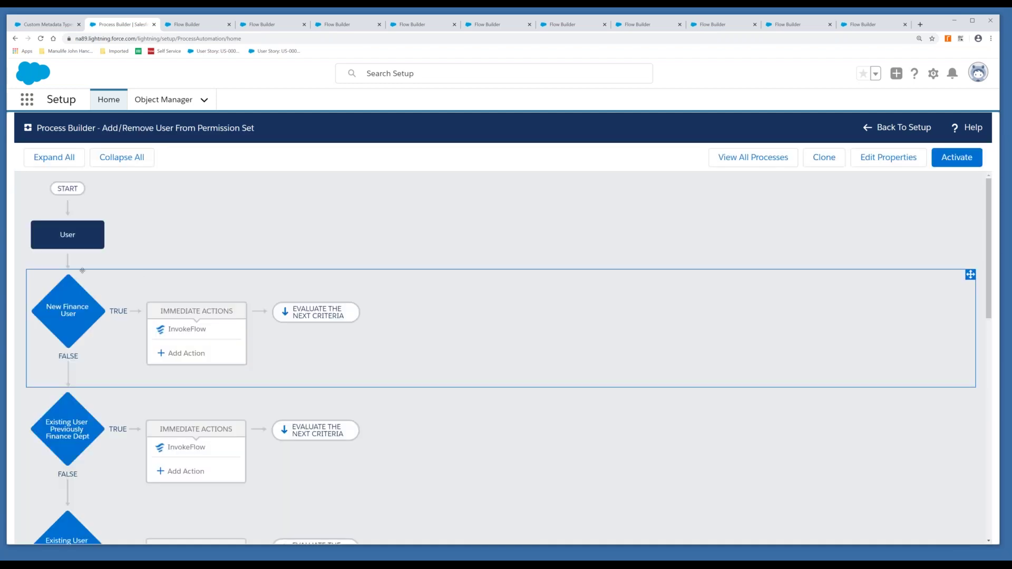
# Examine the New Finance User criteria formula and the types and values its InvokeFlow action passes to the flow variables.
pyautogui.click(75, 314)
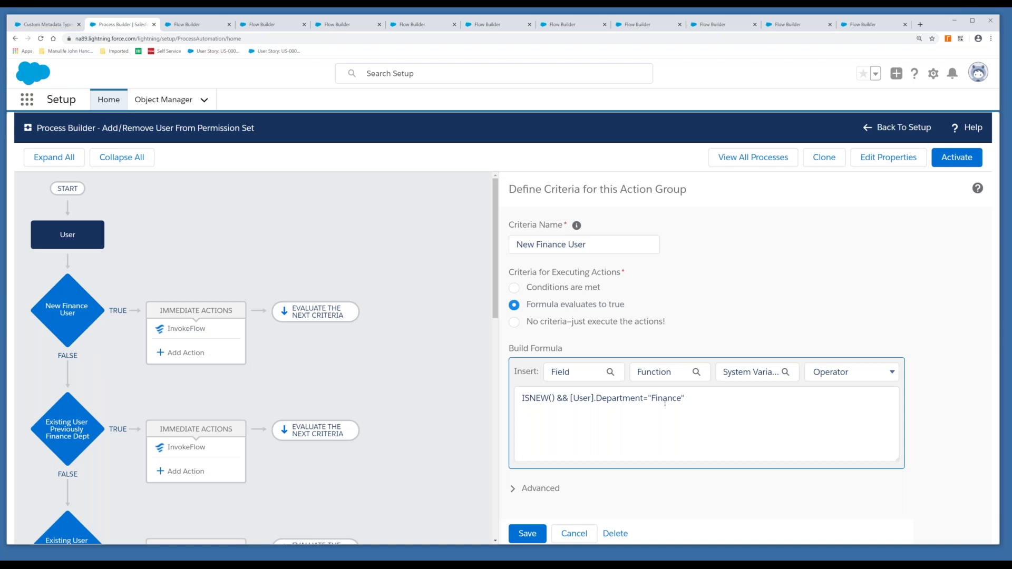
pyautogui.click(206, 335)
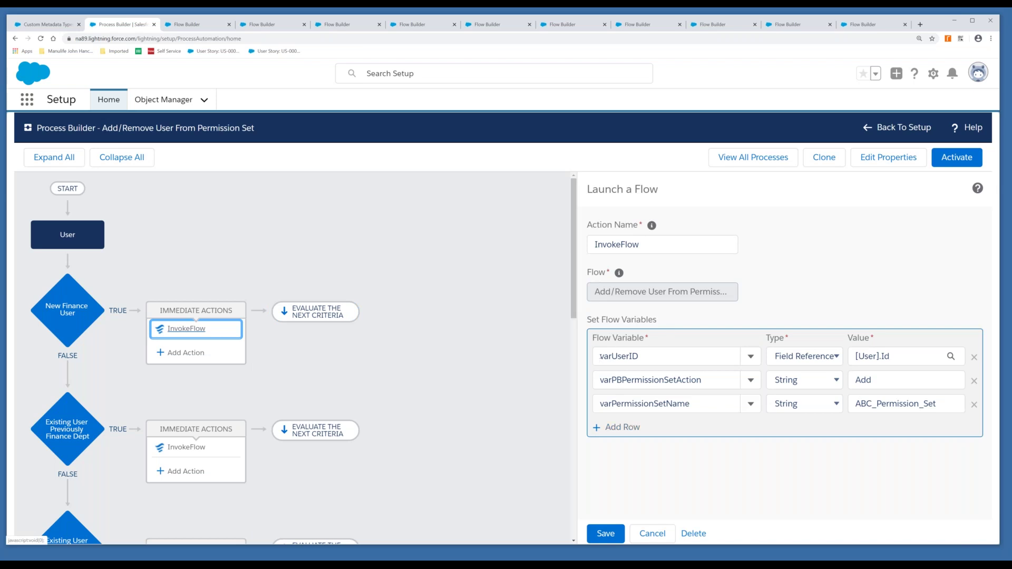
pyautogui.click(599, 357)
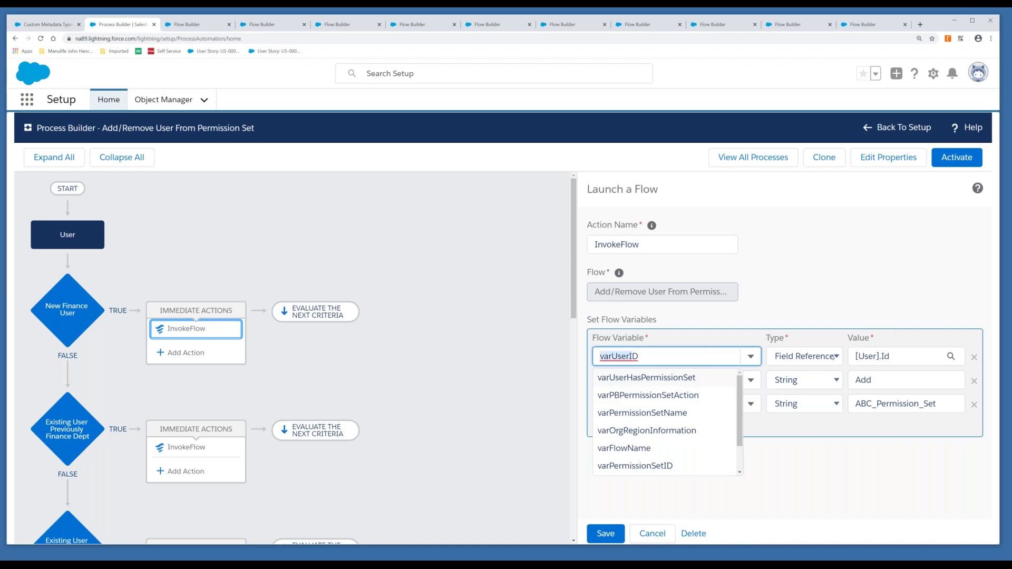
pyautogui.click(814, 364)
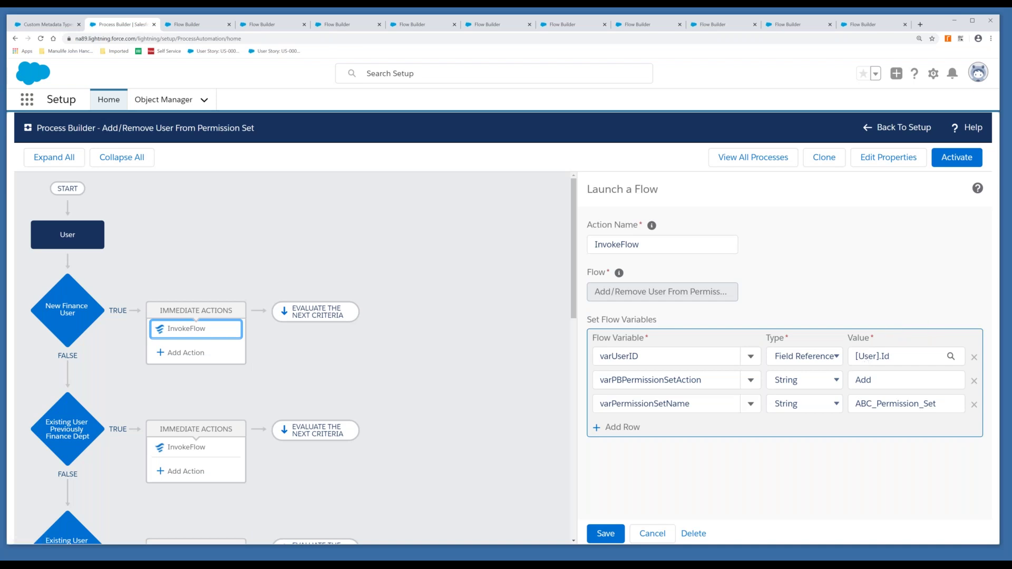
pyautogui.moveTo(856, 382); pyautogui.dragTo(871, 380)
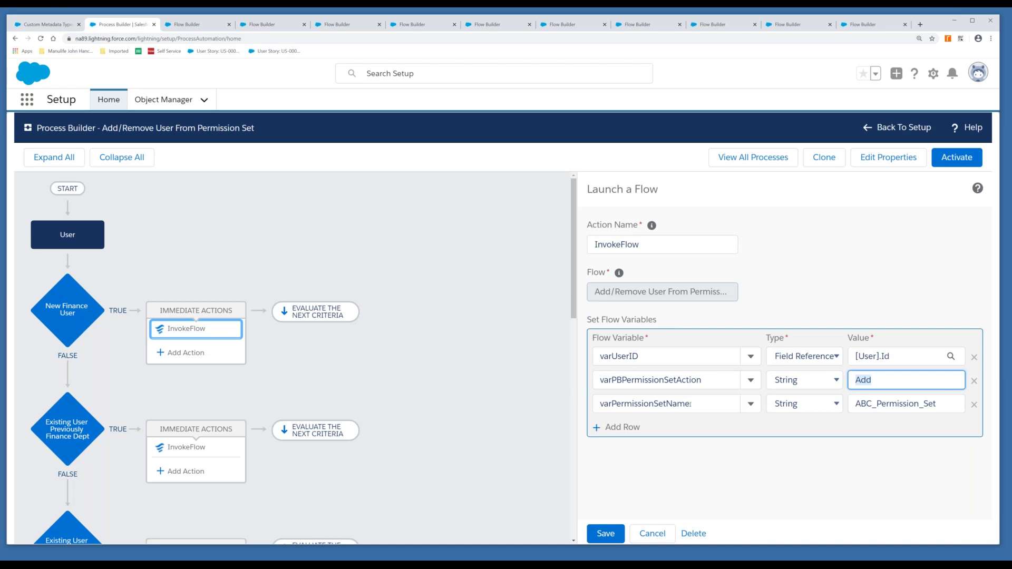
pyautogui.moveTo(856, 403); pyautogui.dragTo(938, 407)
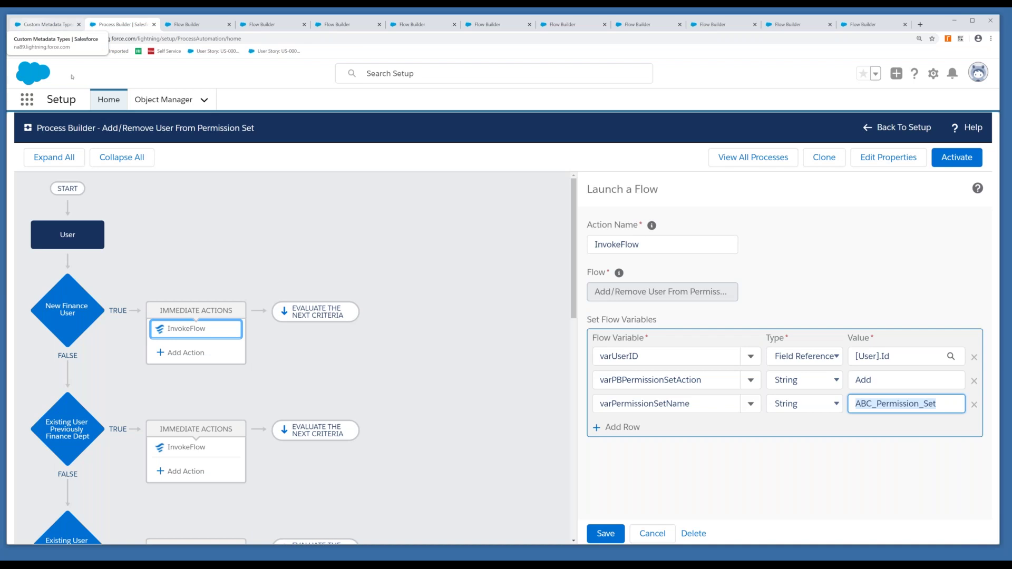
# Review the custom fields of the Task Assignment metadata type and the details of its Contact Owner Task A Assignment record.
pyautogui.click(48, 24)
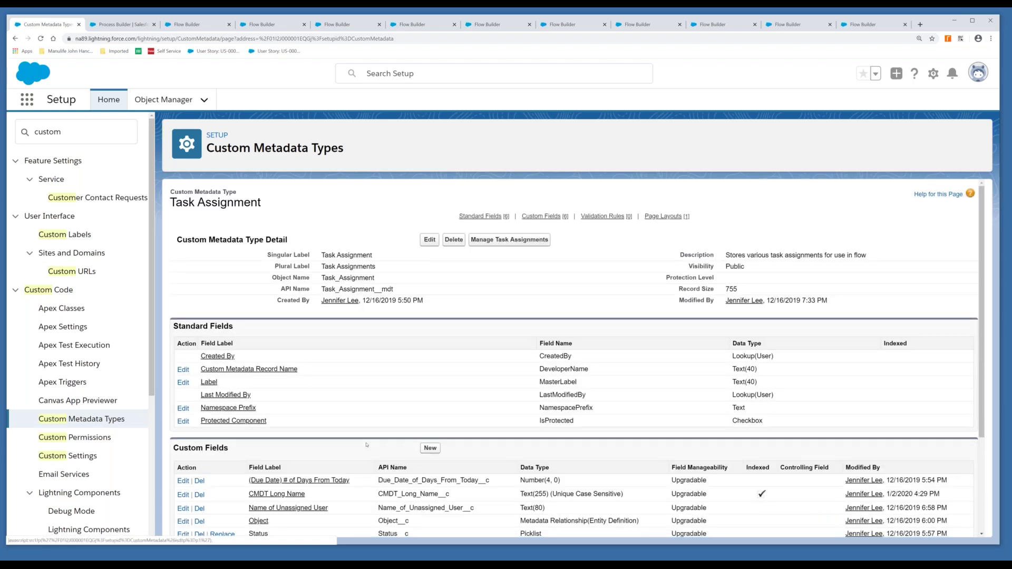
pyautogui.scroll(-2, 367, 445)
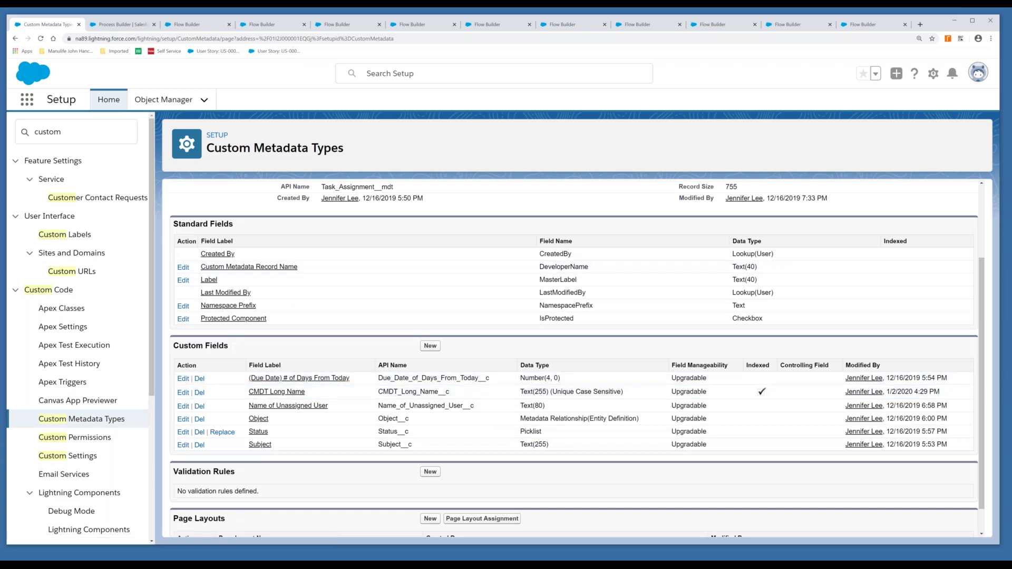
pyautogui.scroll(2, 575, 359)
pyautogui.click(496, 243)
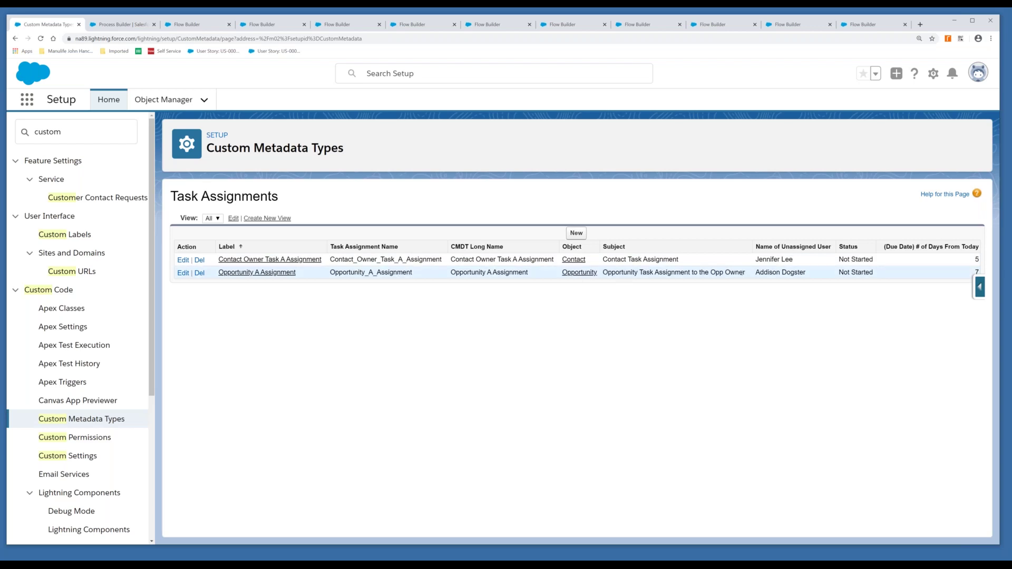
pyautogui.click(282, 260)
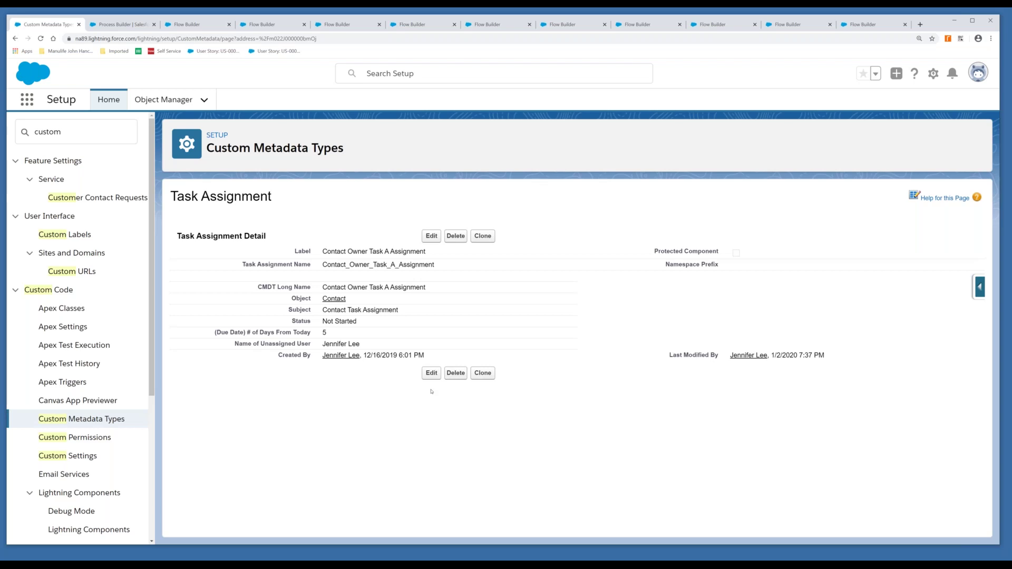
pyautogui.hotkey('alt', 'Tab')
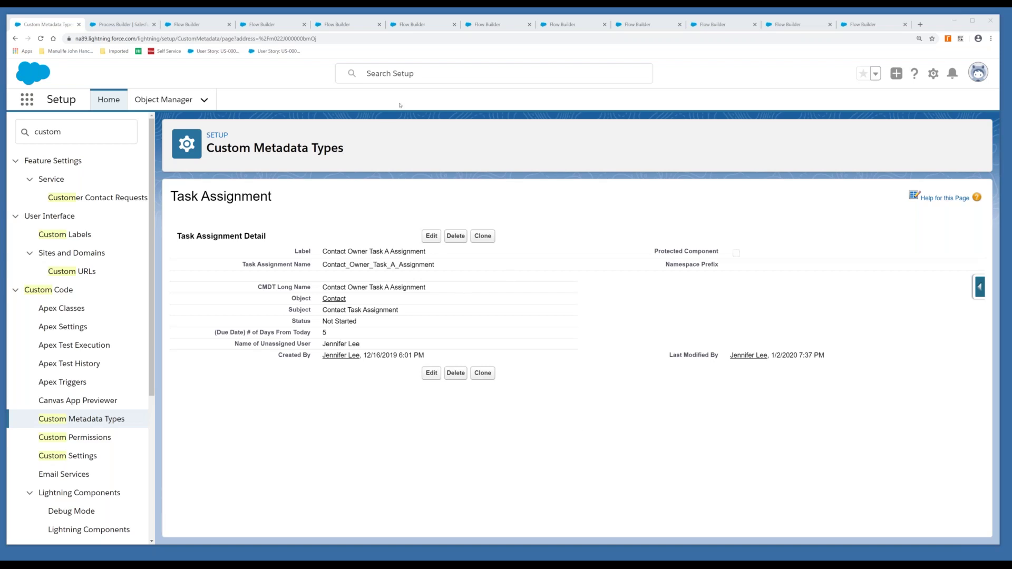
# In the 0-Assign a Perm Set flow, review the Permission Set radio button choices and the ABCPermSet choice's label and value.
pyautogui.click(418, 24)
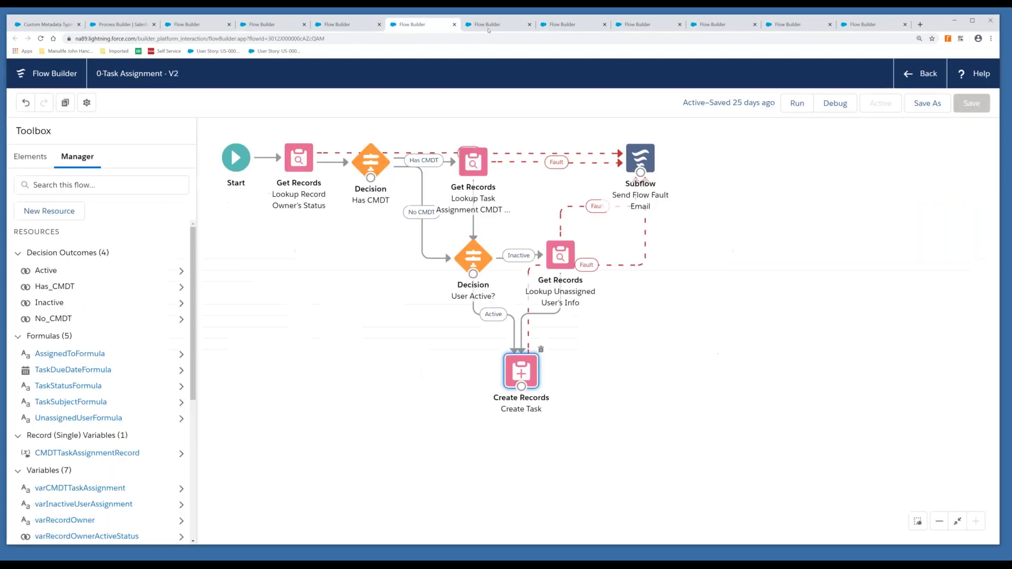
pyautogui.click(488, 24)
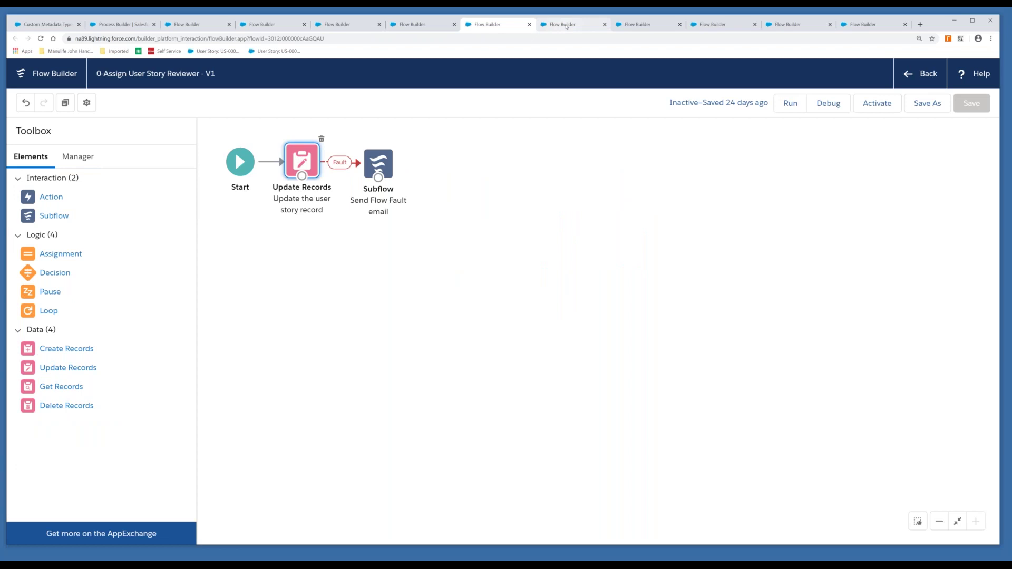
pyautogui.click(566, 25)
pyautogui.click(650, 25)
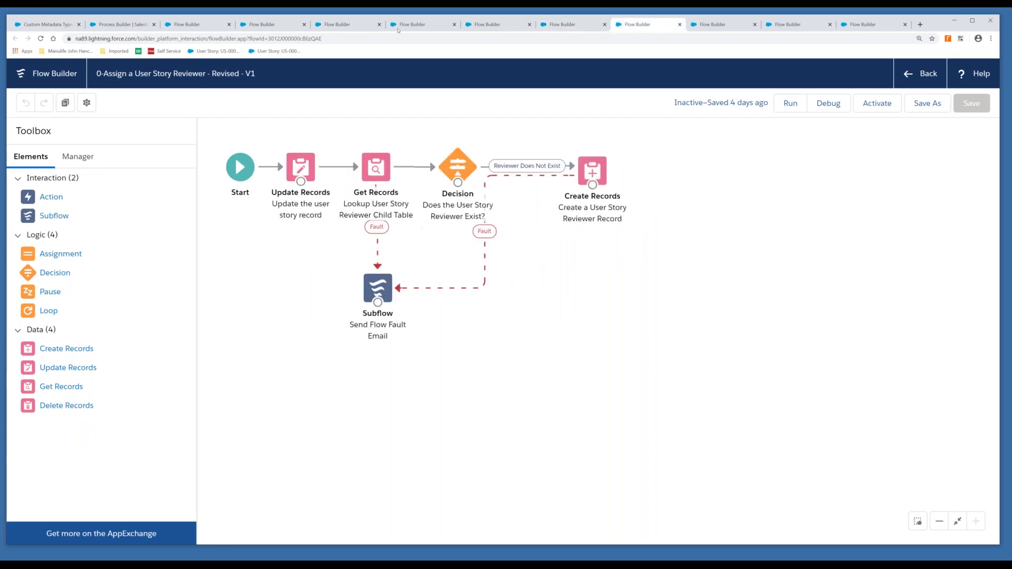
pyautogui.click(343, 25)
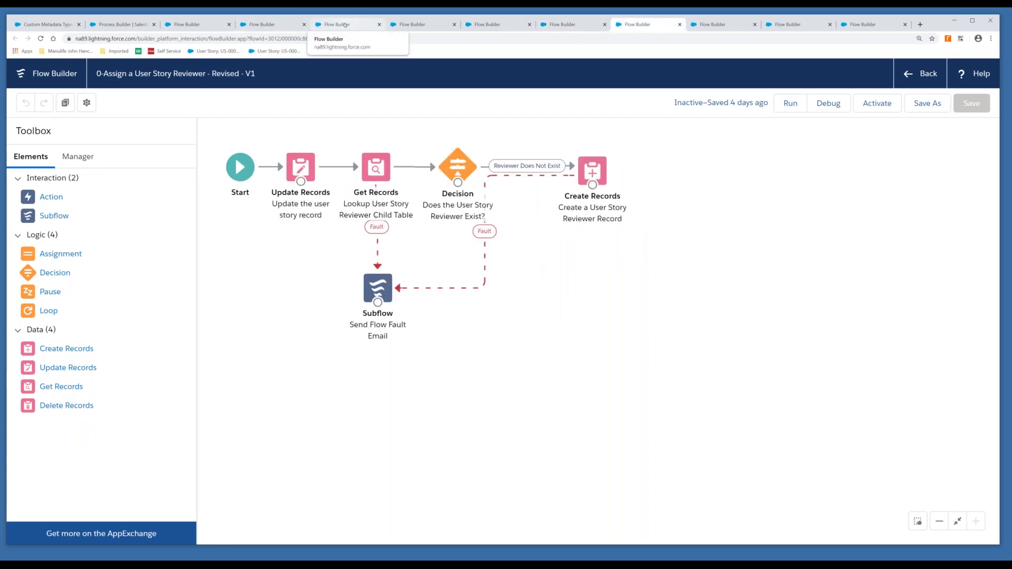
pyautogui.click(303, 163)
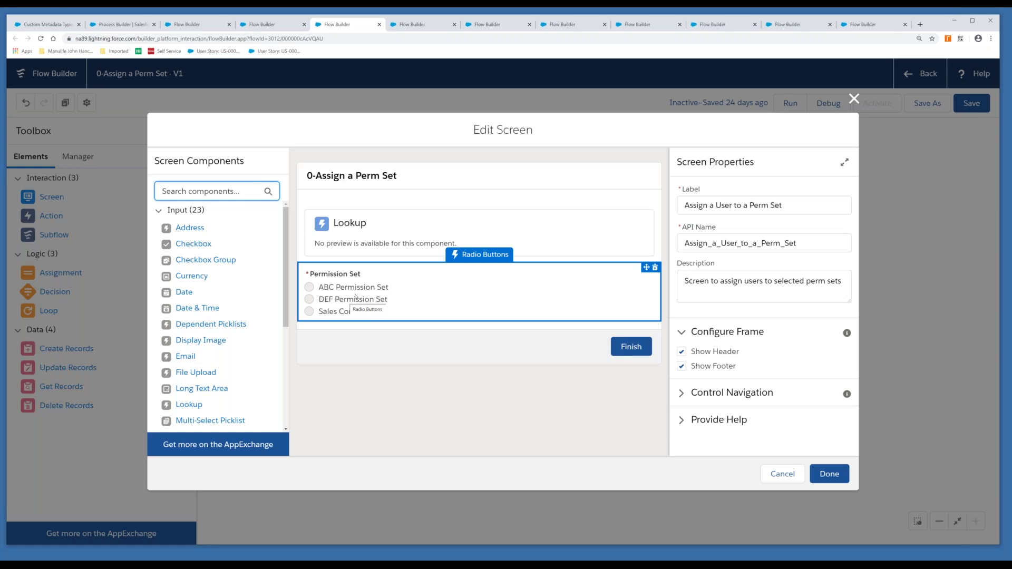
pyautogui.click(356, 298)
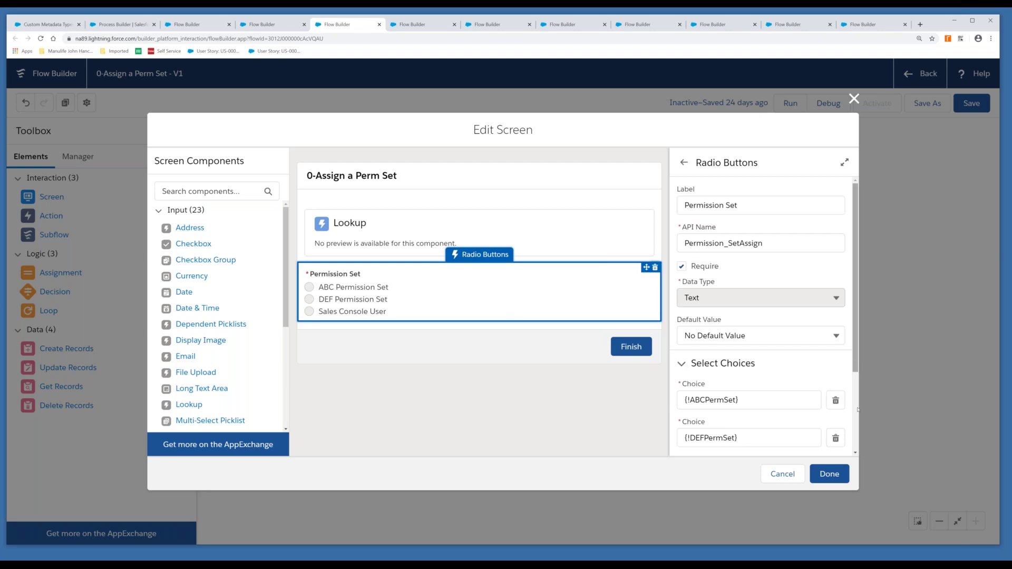
pyautogui.scroll(-2, 858, 409)
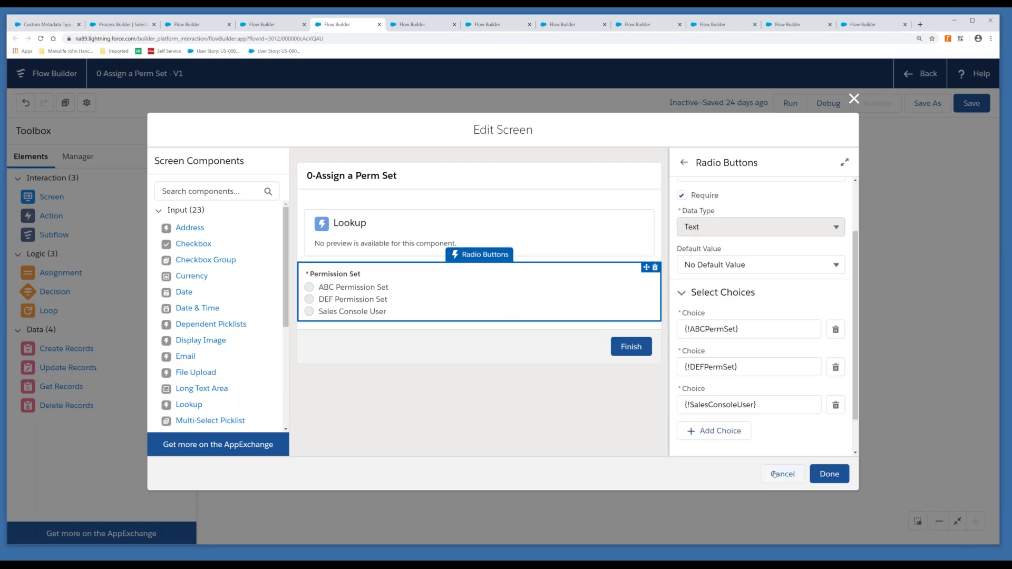
pyautogui.click(773, 475)
pyautogui.click(77, 157)
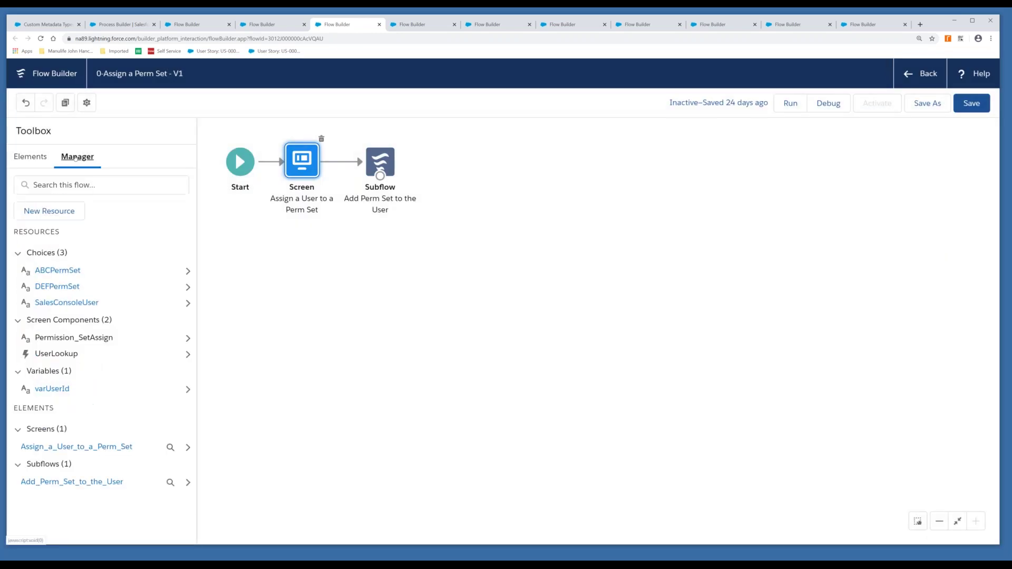
pyautogui.click(58, 271)
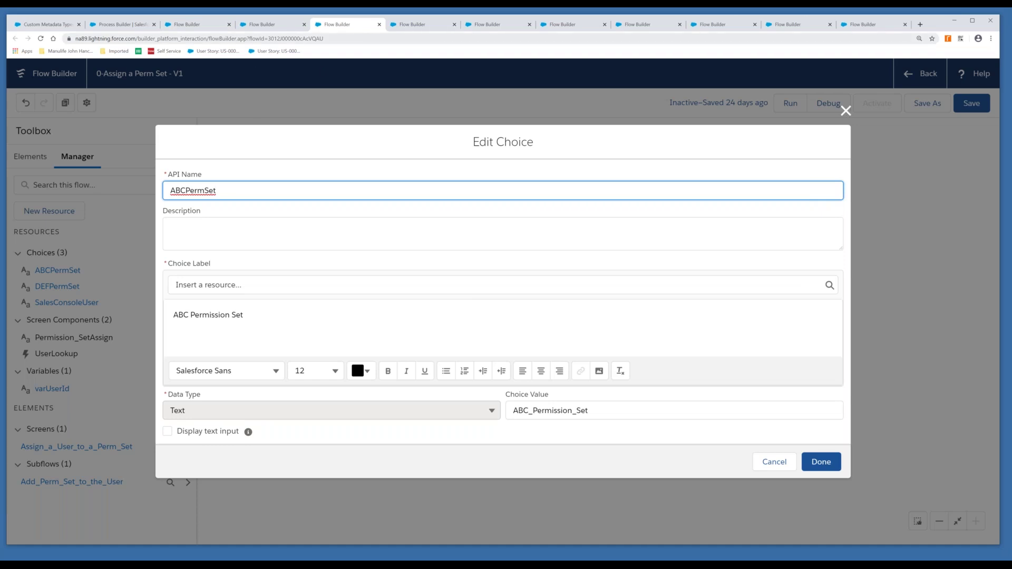
# In 0-GenericSendEmailOnFault-Full Flow Elements, replace the fault connector from Create Records to the test subflow with a regular connector from the subflow to Create Records.
pyautogui.click(785, 26)
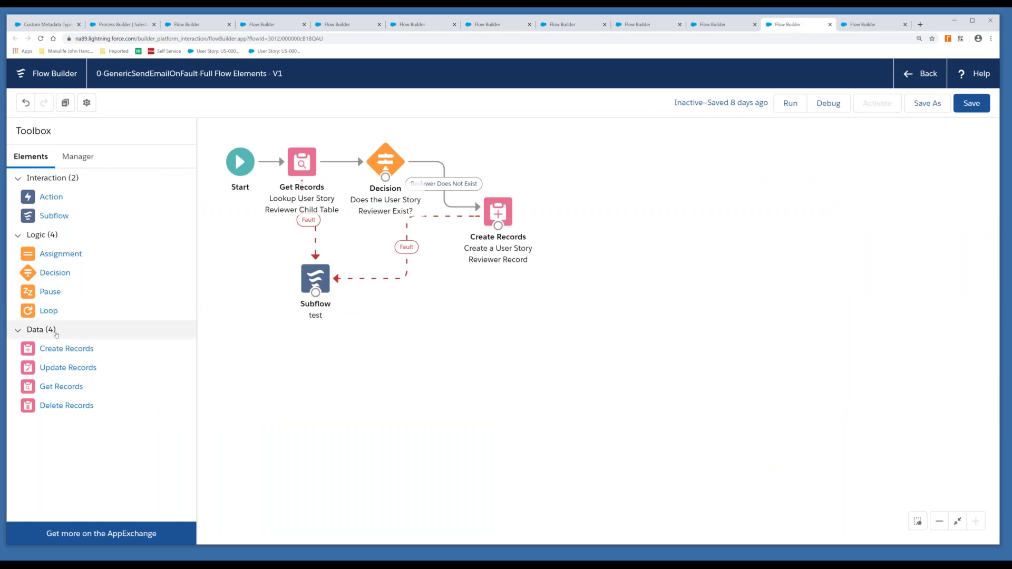
pyautogui.moveTo(64, 348); pyautogui.dragTo(319, 372)
pyautogui.click(364, 279)
pyautogui.press('Delete')
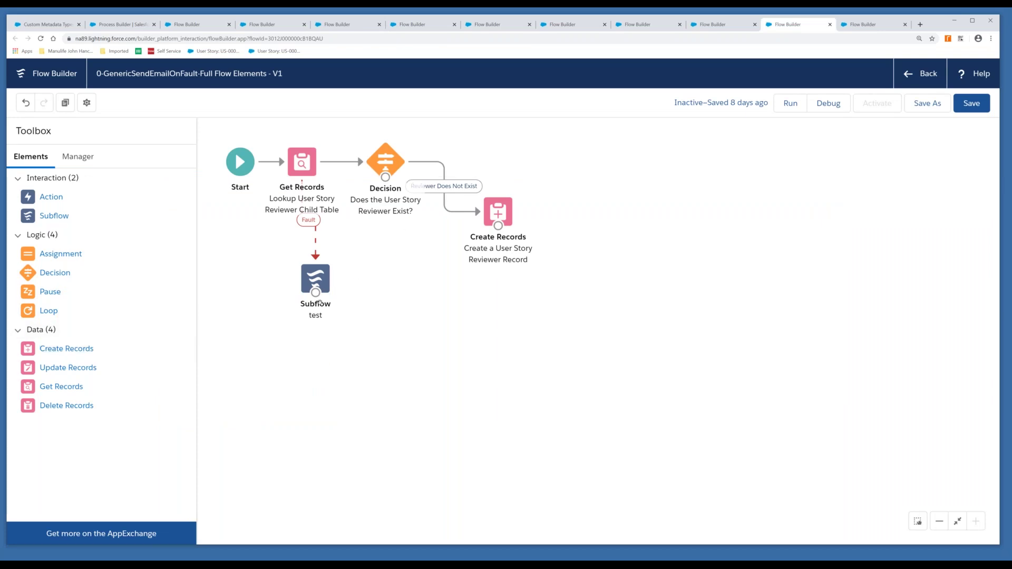
pyautogui.moveTo(315, 292); pyautogui.dragTo(498, 214)
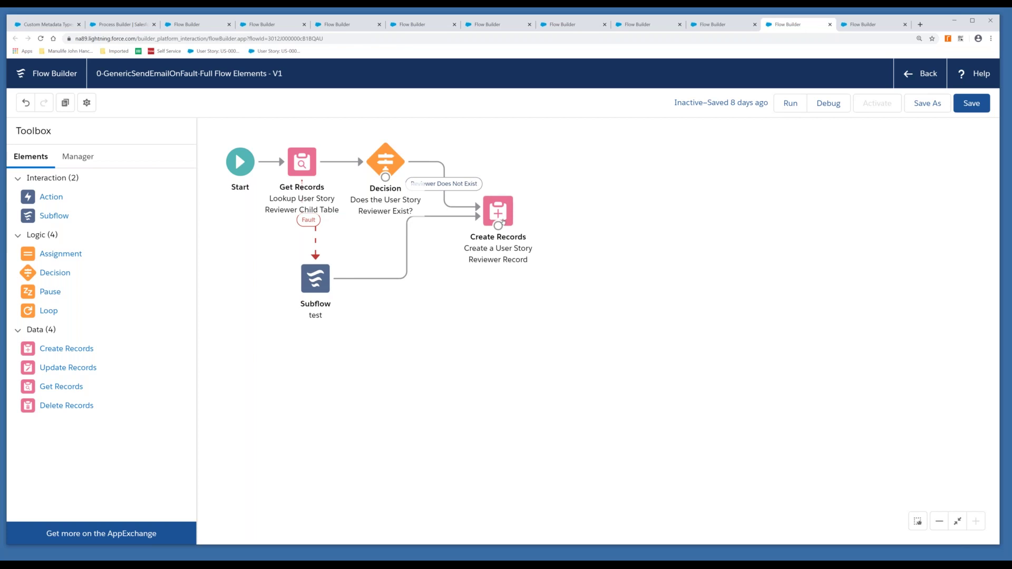
# Review the output variables that the test subflow can store, then close it without changes.
pyautogui.click(321, 292)
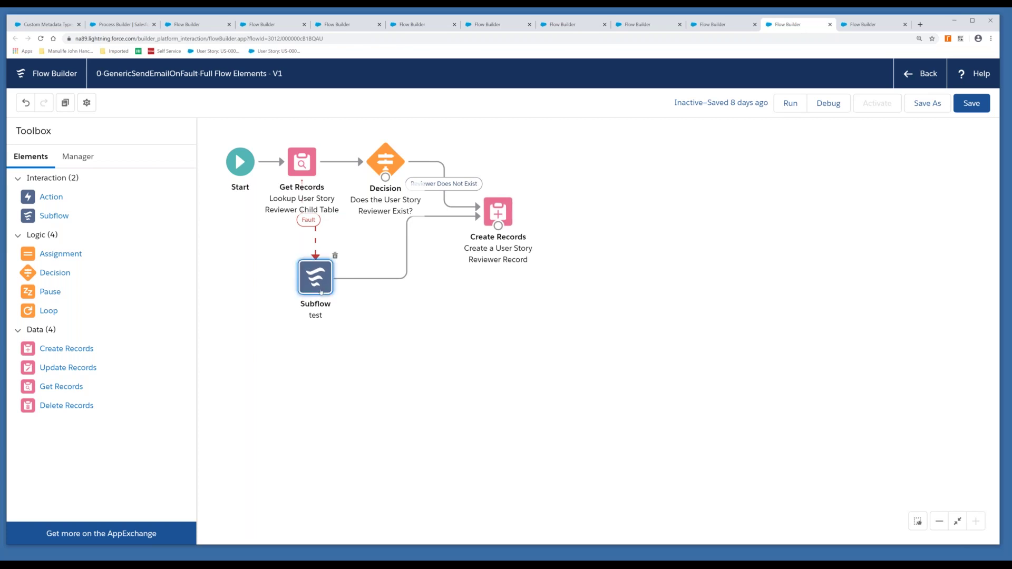
pyautogui.doubleClick(321, 292)
pyautogui.click(279, 262)
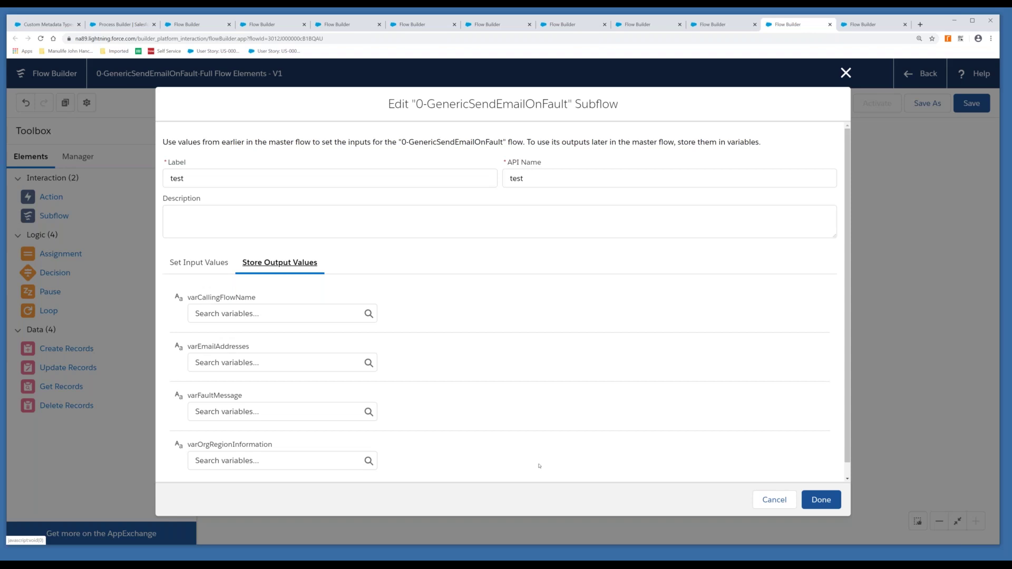
pyautogui.click(779, 501)
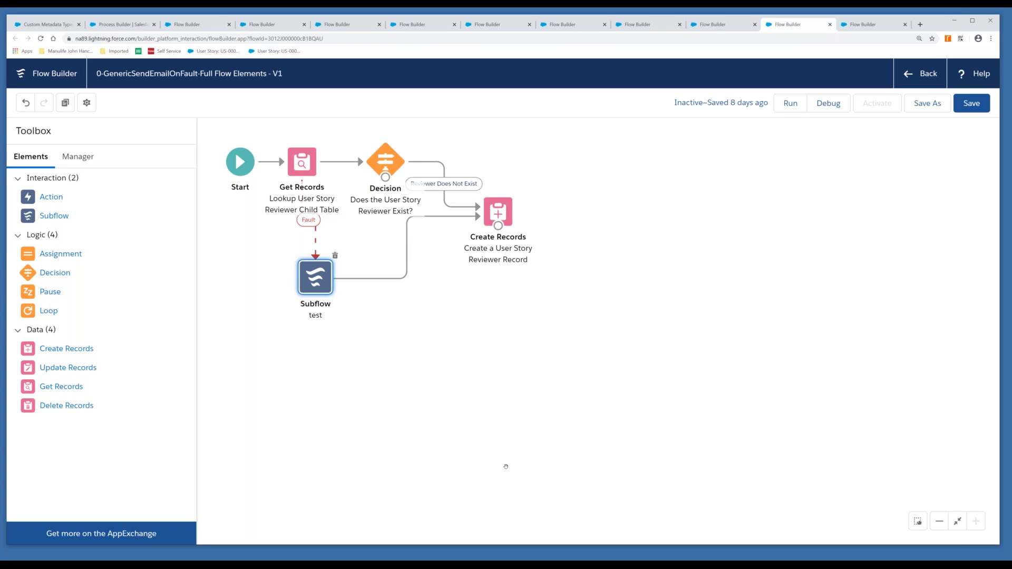
pyautogui.hotkey('alt', 'Tab')
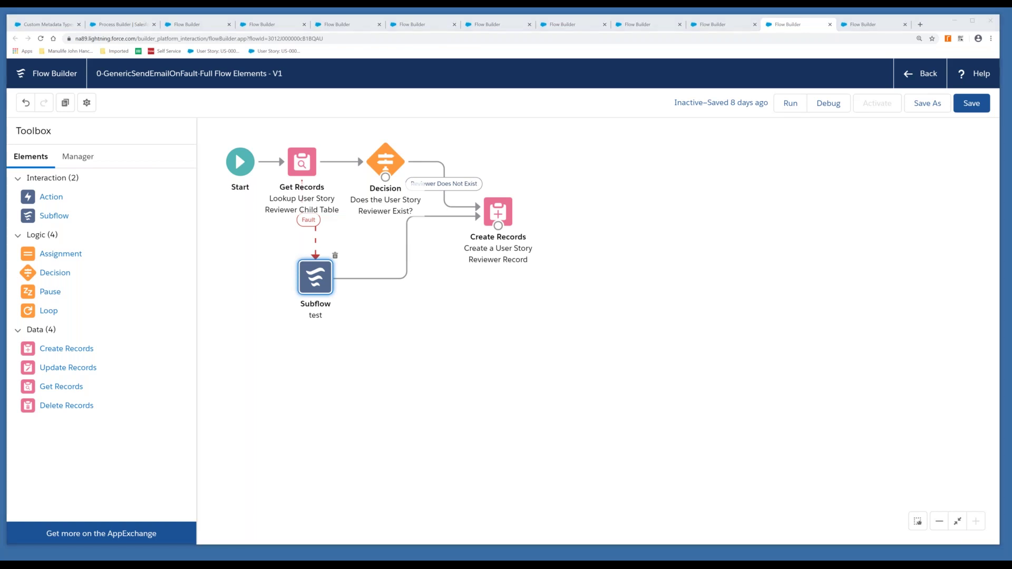